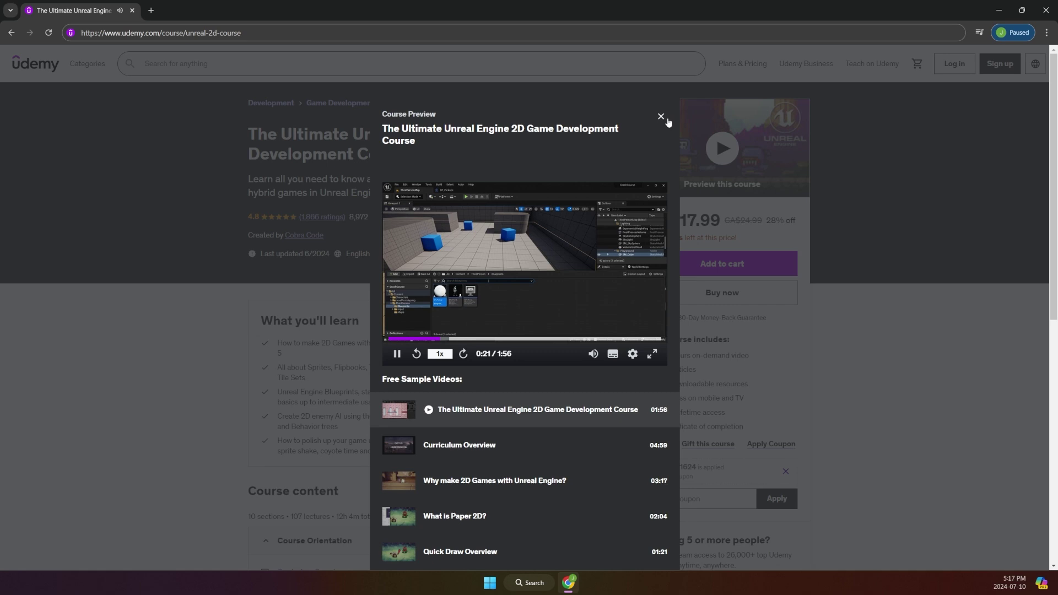
Close the course preview video and look over the Unreal Engine 2D course page
{"action": "left_click", "coordinate": [661, 117]}
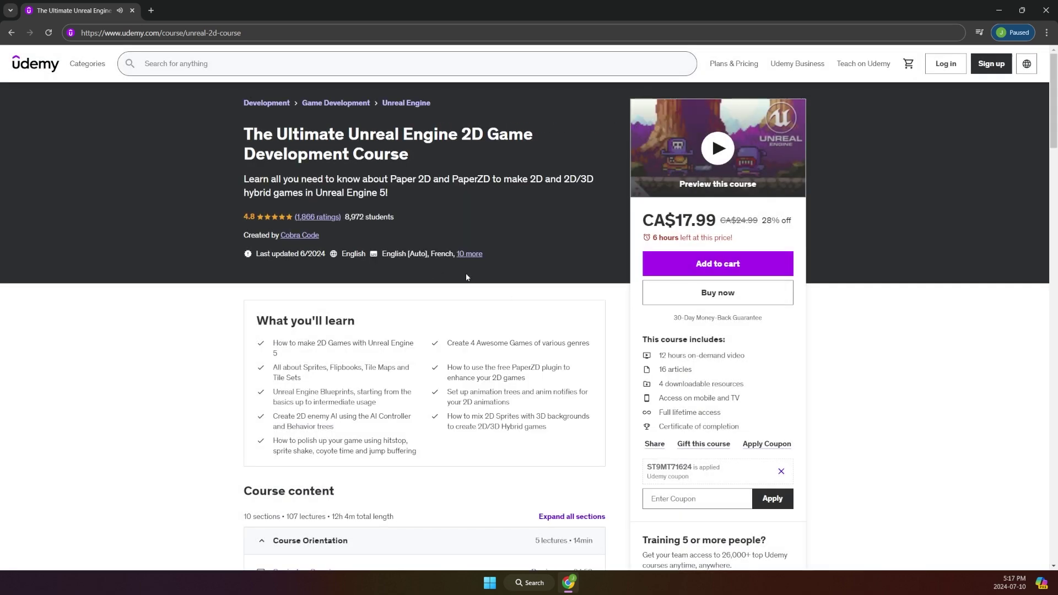
{"action": "scroll", "coordinate": [356, 210], "scroll_direction": "down", "scroll_amount": 5}
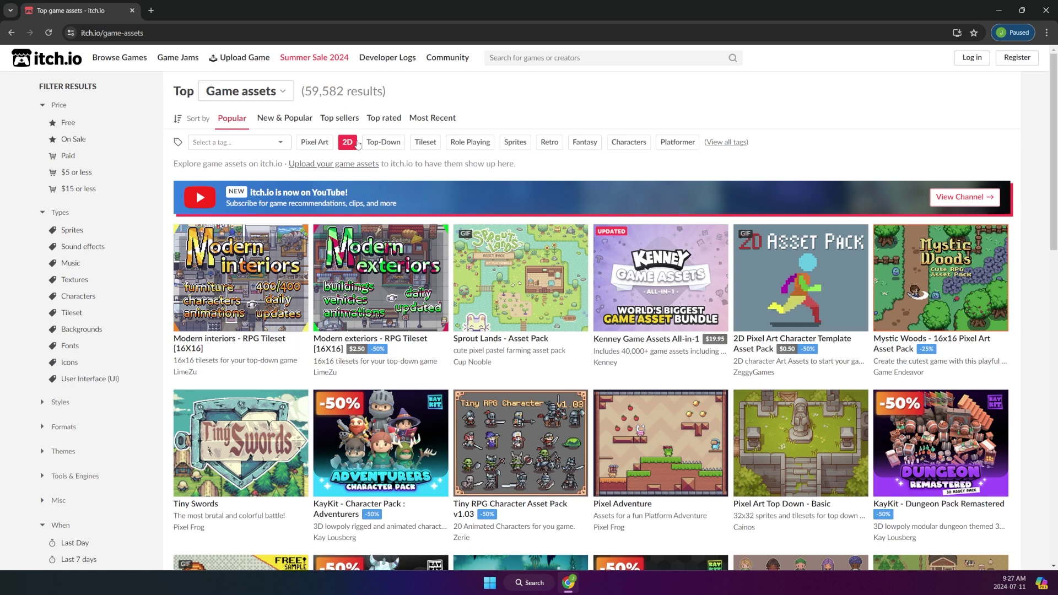
On itch.io, filter the game assets by the 2D tag and browse the asset packs, including Pixel Adventure
{"action": "left_click", "coordinate": [348, 142]}
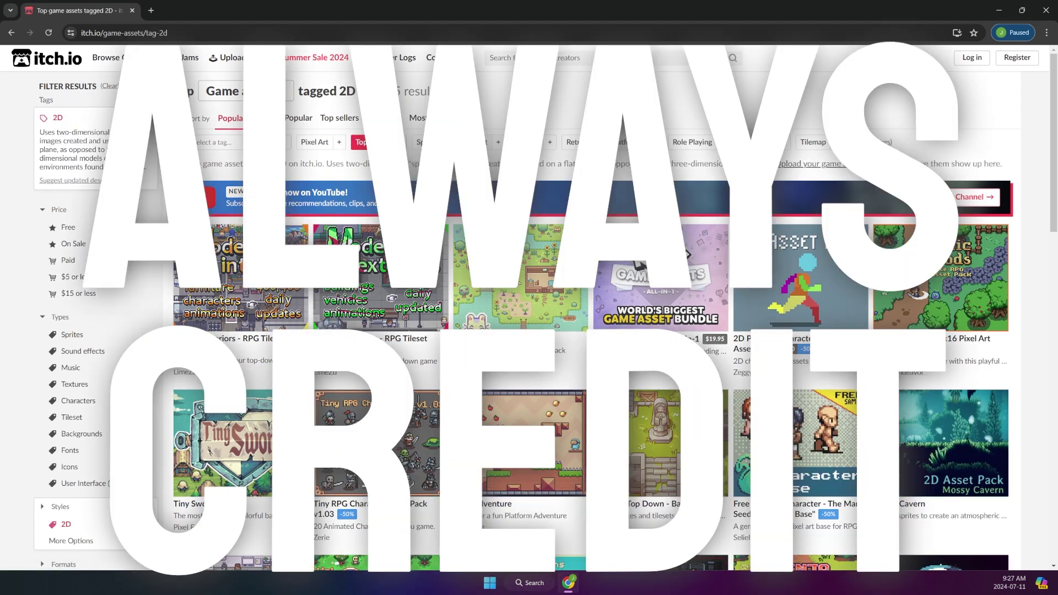
{"action": "scroll", "coordinate": [806, 284], "scroll_direction": "down", "scroll_amount": 2}
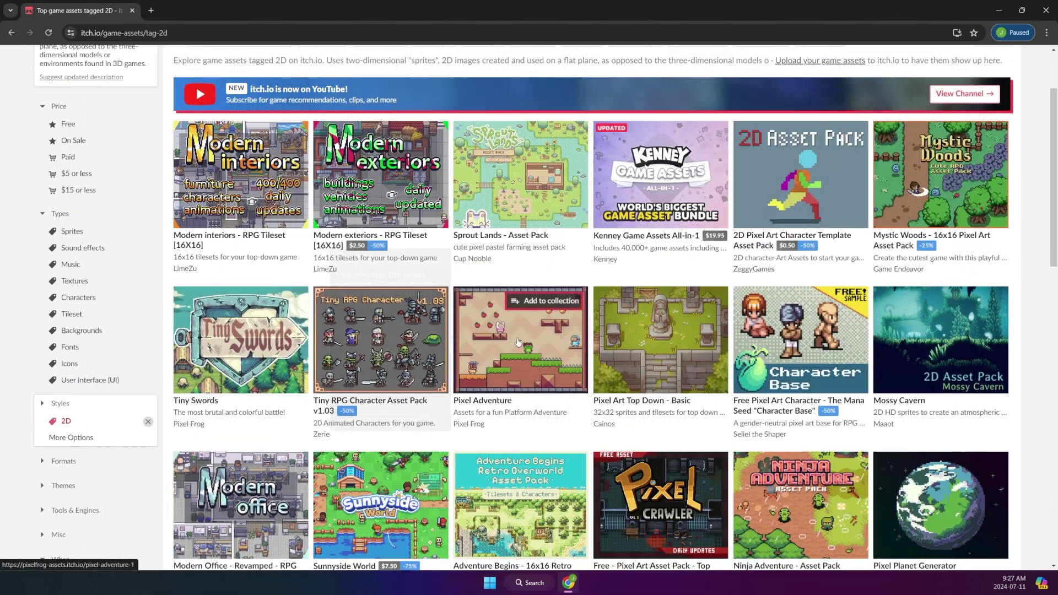
{"action": "mouse_move", "coordinate": [532, 344]}
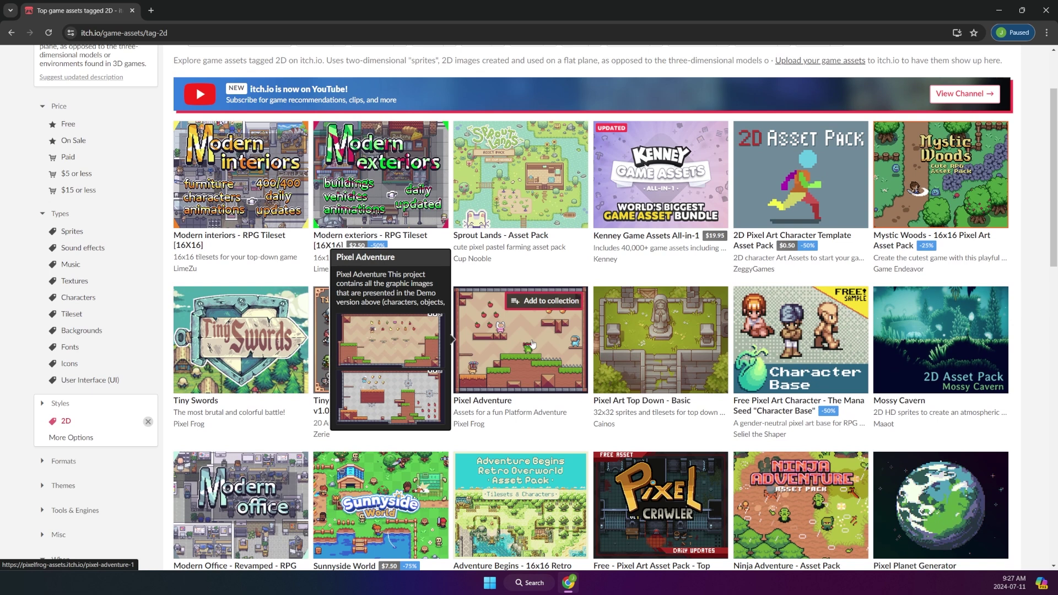
{"action": "scroll", "coordinate": [532, 345], "scroll_direction": "down", "scroll_amount": 1}
{"action": "mouse_move", "coordinate": [642, 297]}
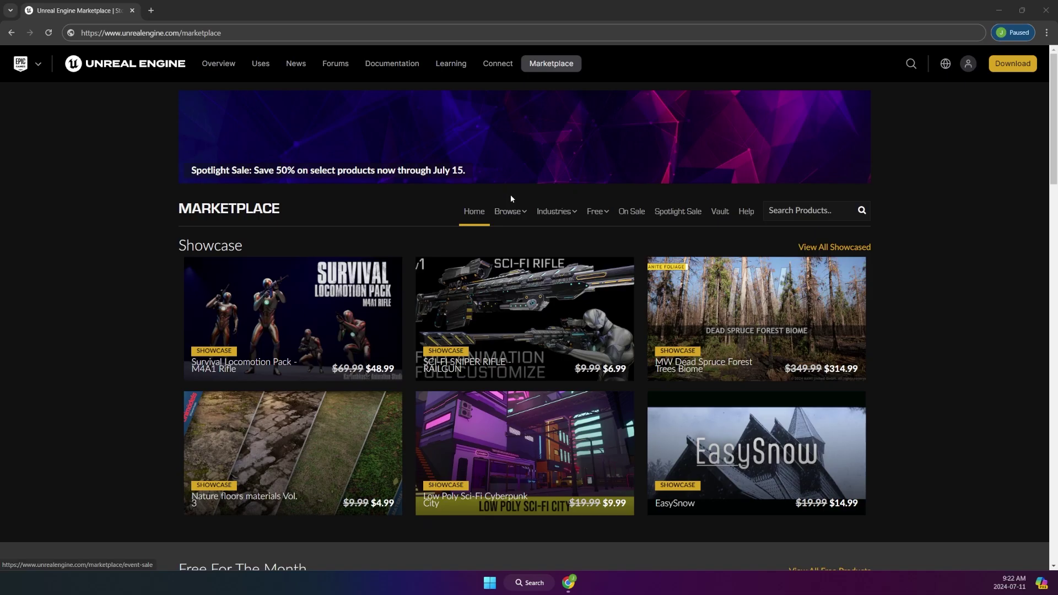
In the Unreal Engine Marketplace, filter the Environments category by a maximum price of Free and browse the products
{"action": "mouse_move", "coordinate": [522, 219]}
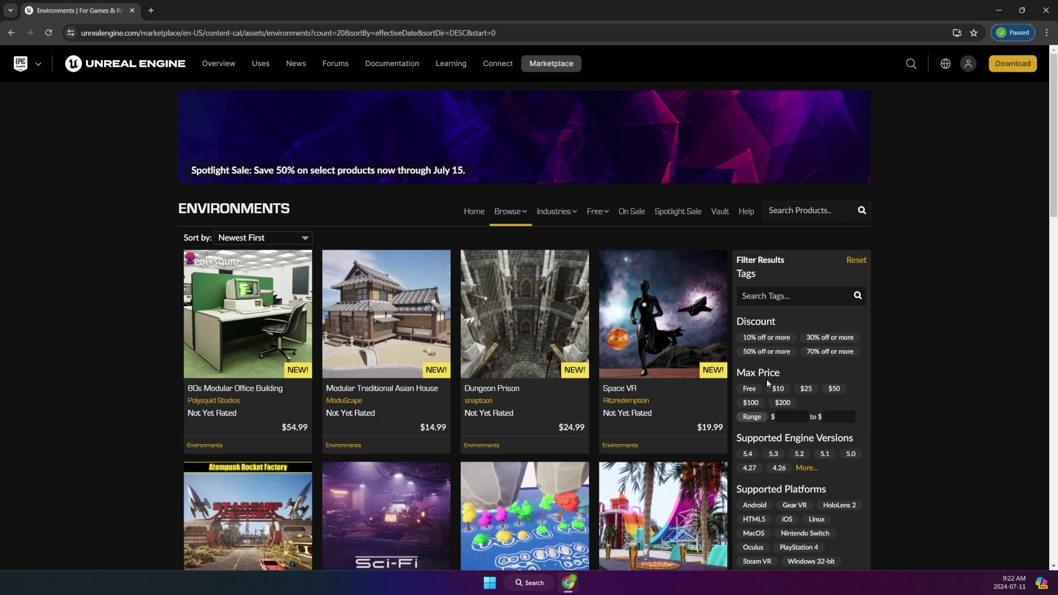
{"action": "left_click", "coordinate": [747, 389]}
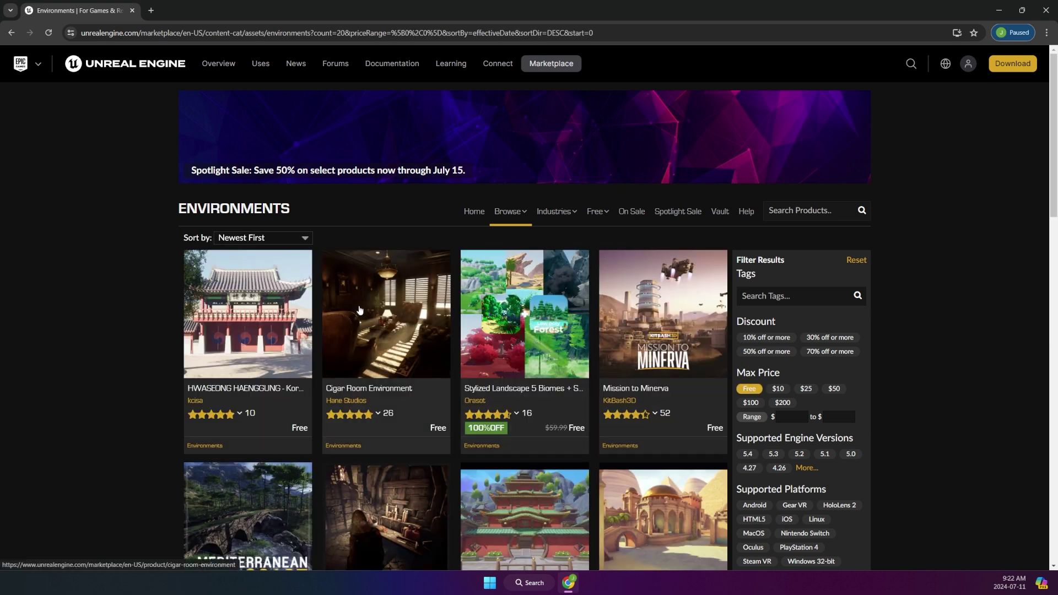
{"action": "scroll", "coordinate": [360, 312], "scroll_direction": "down", "scroll_amount": 1}
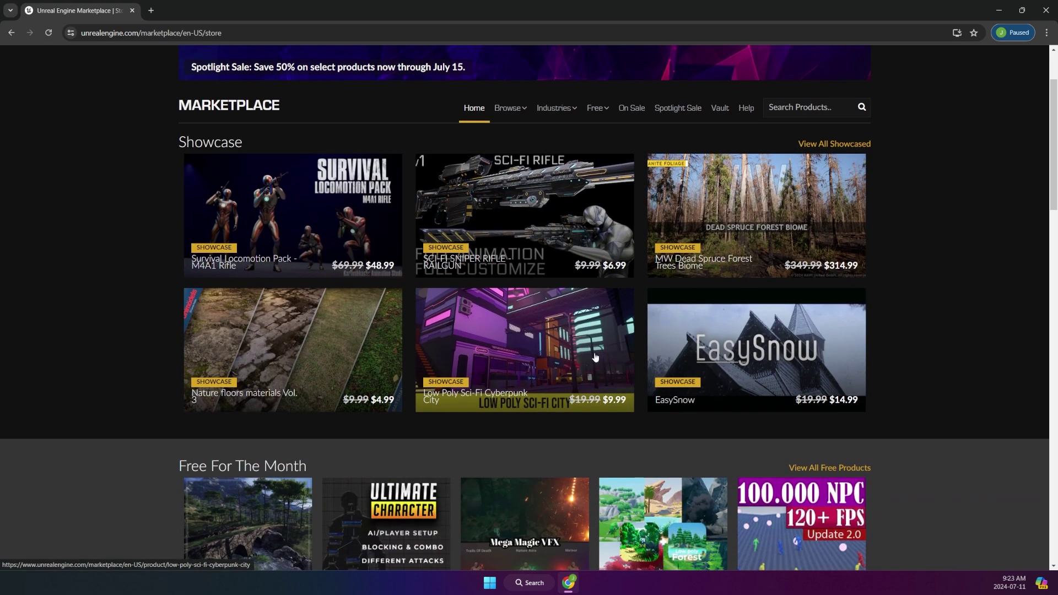
{"action": "scroll", "coordinate": [595, 357], "scroll_direction": "down", "scroll_amount": 10}
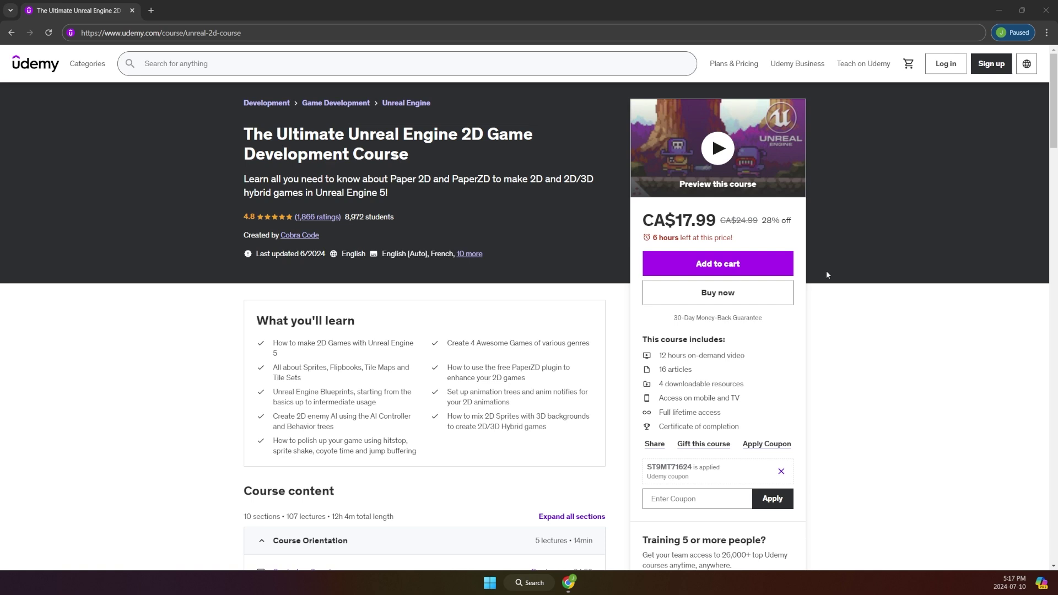
On the Udemy course page, open the course preview video and close it again
{"action": "left_click", "coordinate": [697, 165]}
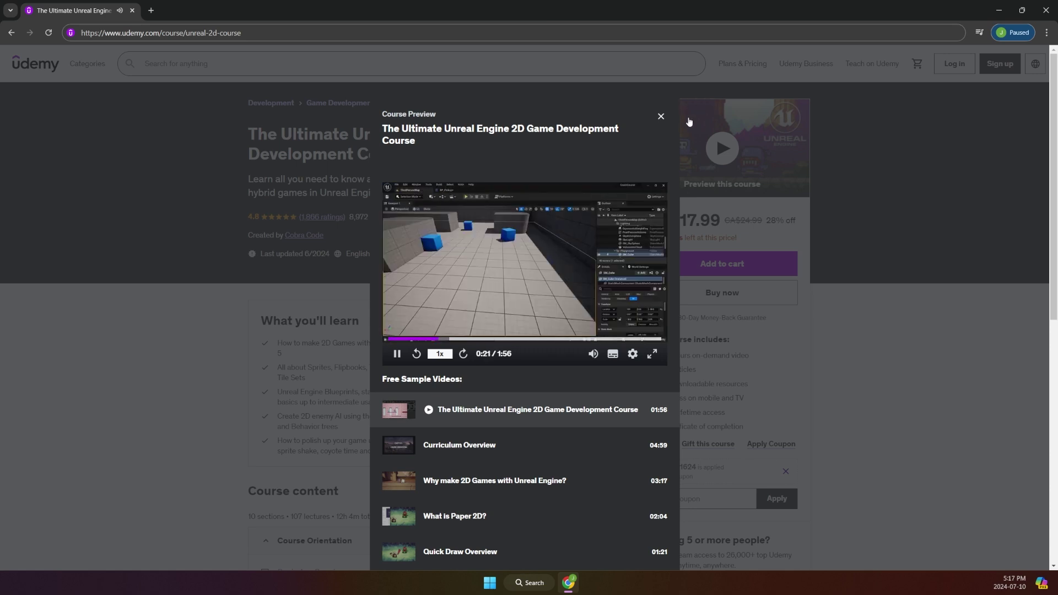
{"action": "left_click", "coordinate": [661, 116]}
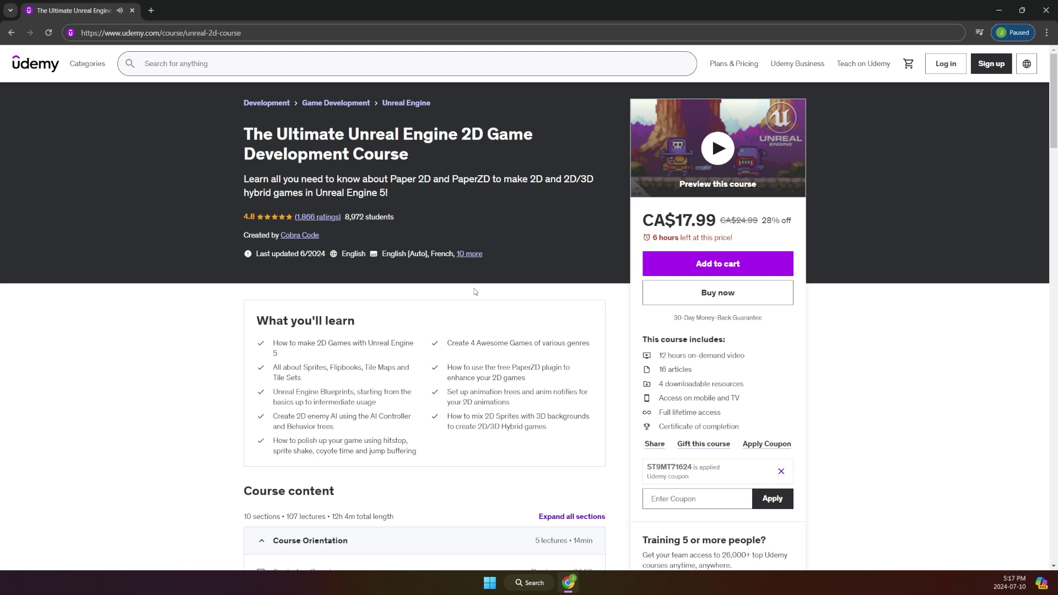
Expand the Unreal Engine 5 Crash Course and Paper 2D Basics sections of the course content to review their lectures
{"action": "scroll", "coordinate": [501, 193], "scroll_direction": "down", "scroll_amount": 5}
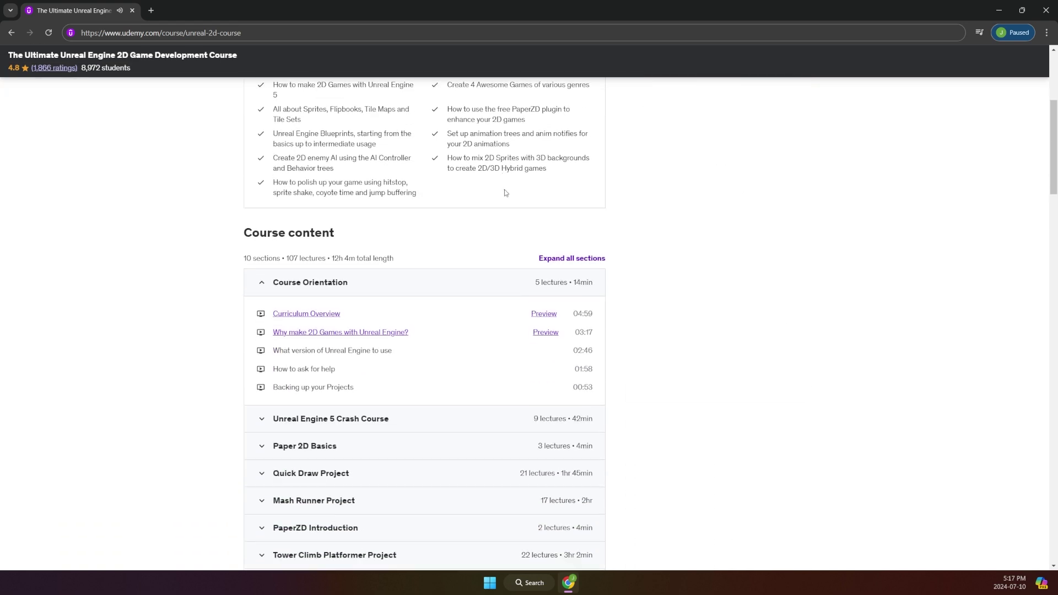
{"action": "scroll", "coordinate": [425, 297], "scroll_direction": "down", "scroll_amount": 1}
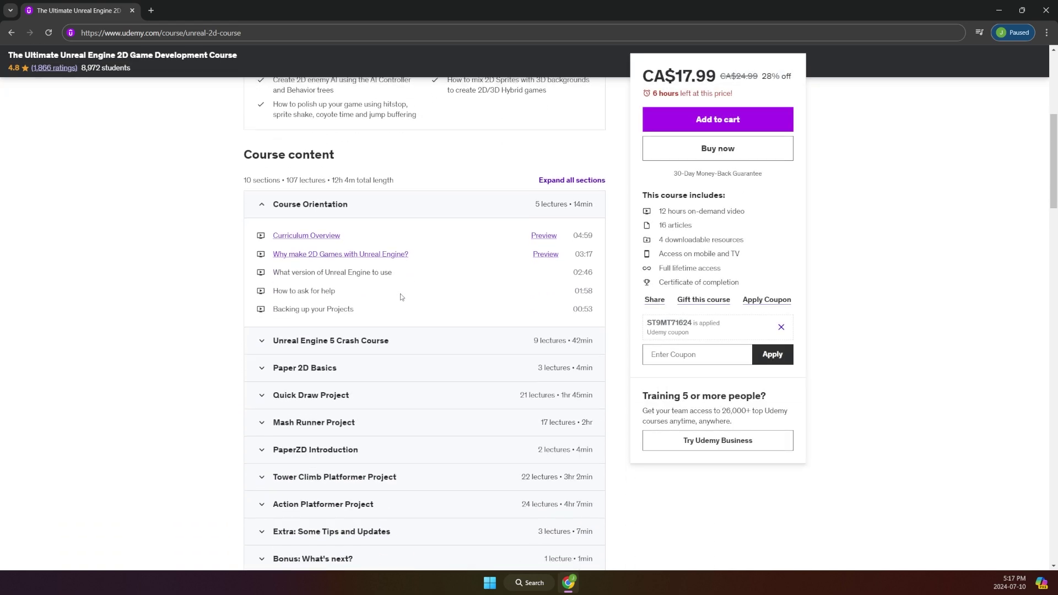
{"action": "left_click", "coordinate": [412, 316]}
{"action": "scroll", "coordinate": [468, 309], "scroll_direction": "down", "scroll_amount": 2}
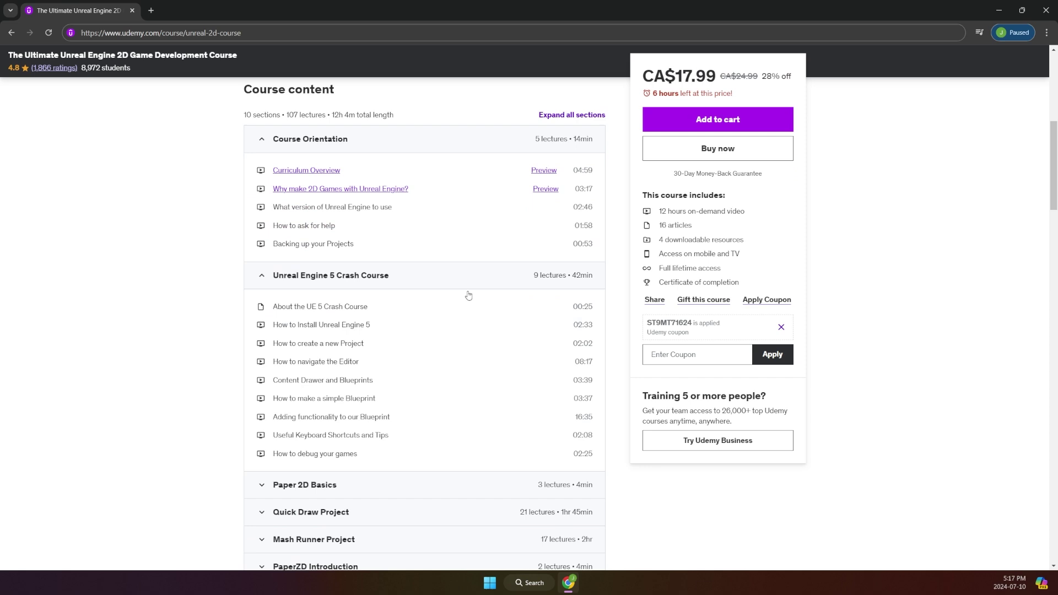
{"action": "left_click", "coordinate": [401, 428]}
{"action": "scroll", "coordinate": [418, 418], "scroll_direction": "down", "scroll_amount": 3}
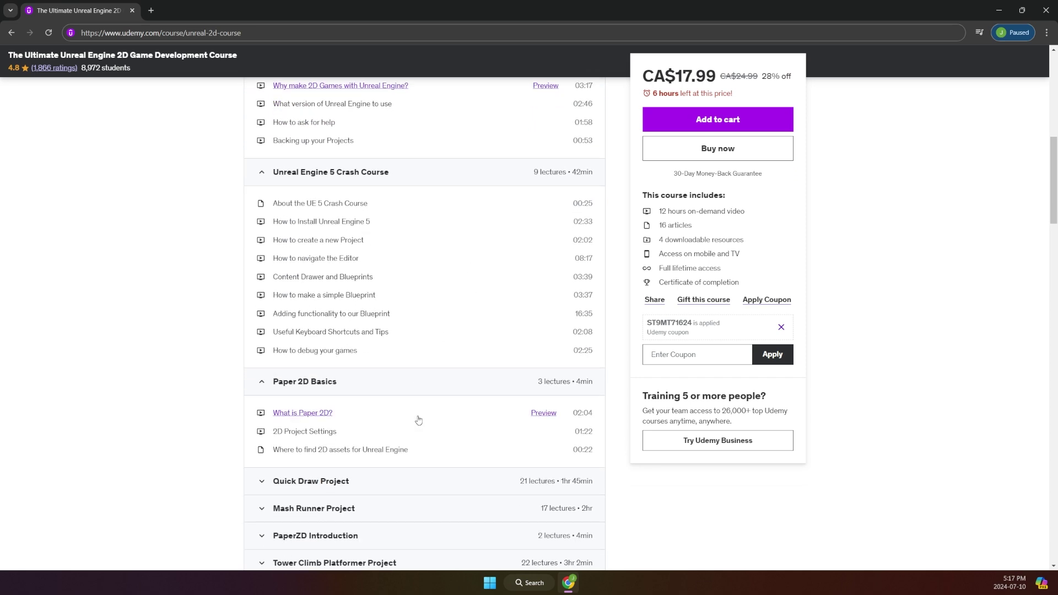
Expand the Quick Draw Project section to view its lectures, collapse it and look over the remaining project sections
{"action": "left_click", "coordinate": [420, 369]}
{"action": "scroll", "coordinate": [436, 368], "scroll_direction": "down", "scroll_amount": 1}
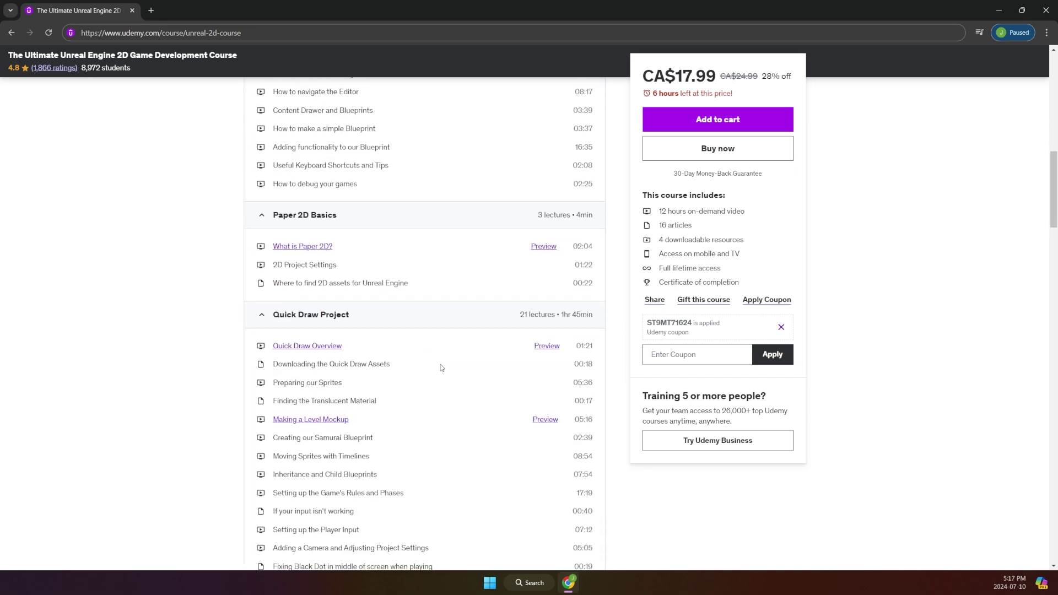
{"action": "left_click", "coordinate": [470, 324]}
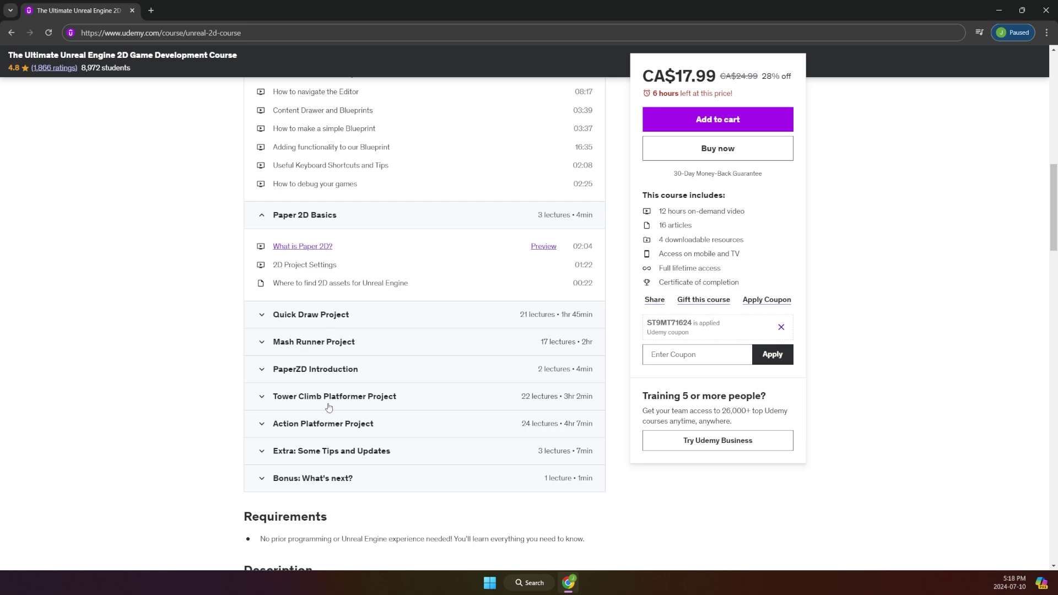
{"action": "scroll", "coordinate": [438, 354], "scroll_direction": "down", "scroll_amount": 1}
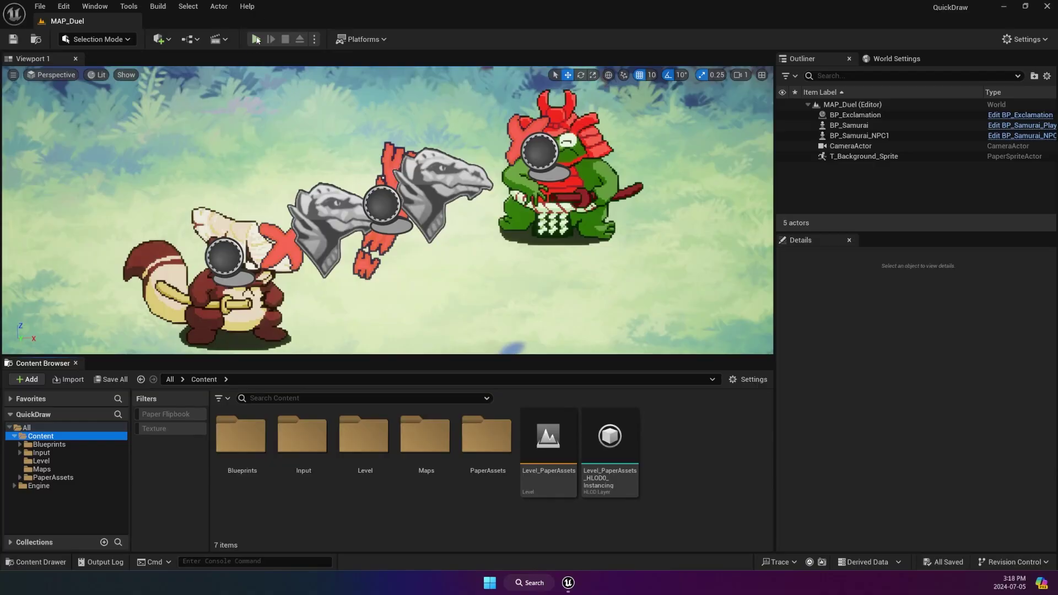
In Unreal Editor, play-test the QuickDraw project's MAP_Duel level and make the samurai attack over several rounds
{"action": "left_click", "coordinate": [257, 40]}
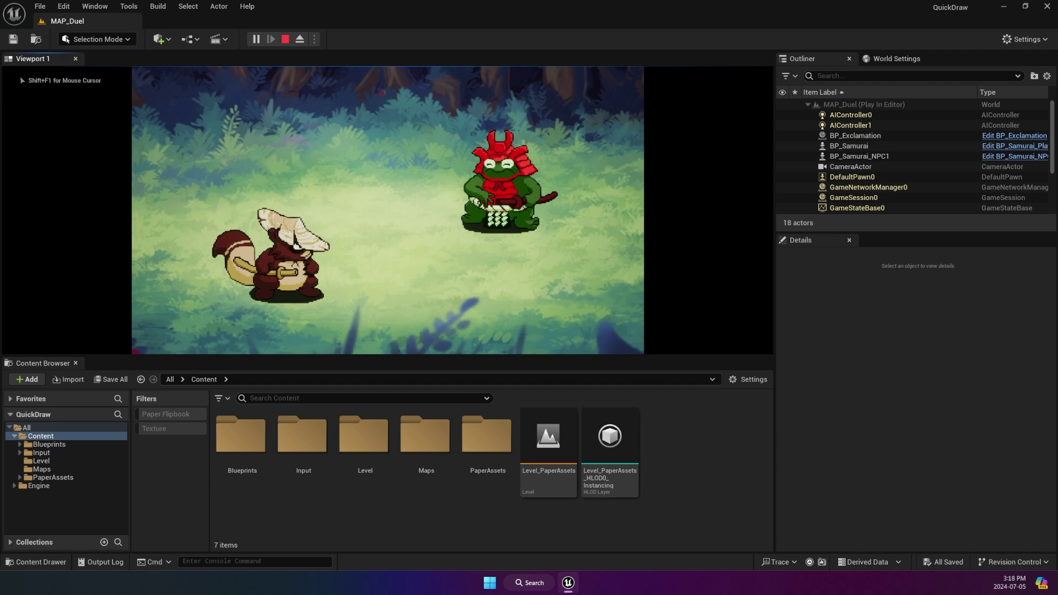
{"action": "key", "text": "space"}
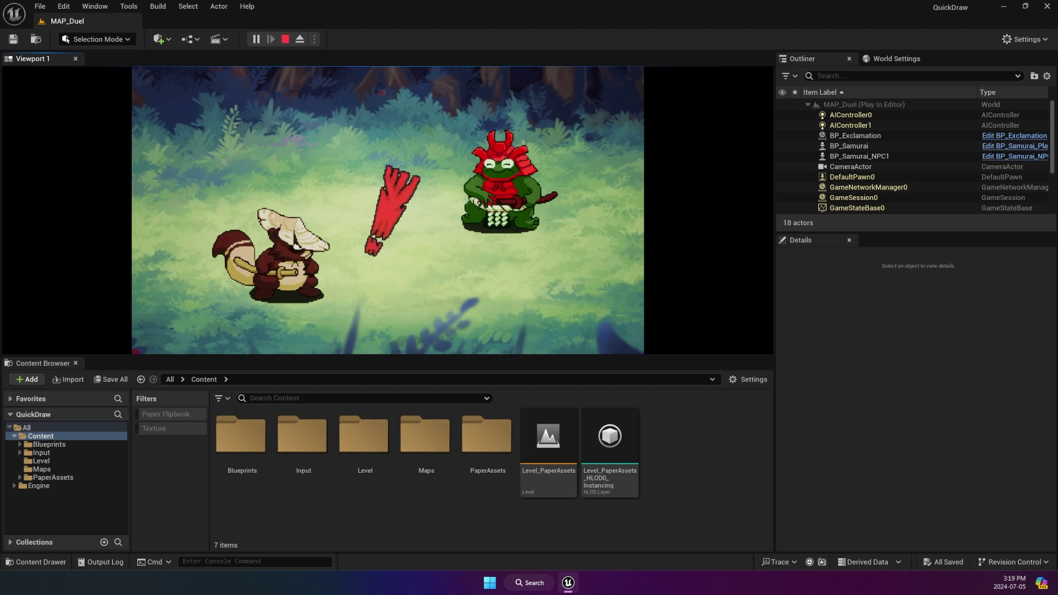
{"action": "key", "text": "space"}
{"action": "key", "text": "space"}
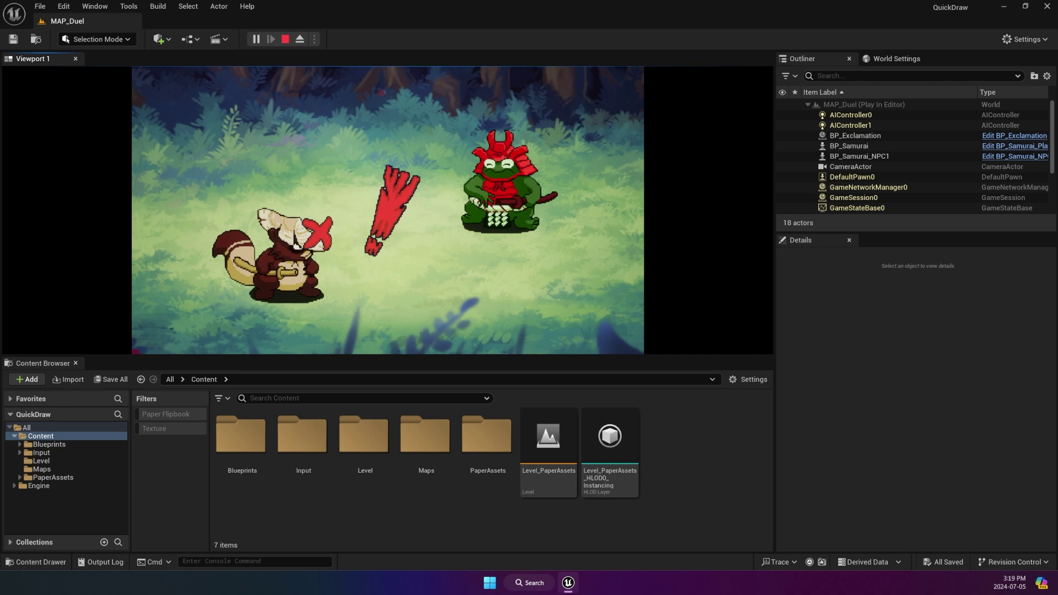
{"action": "key", "text": "space"}
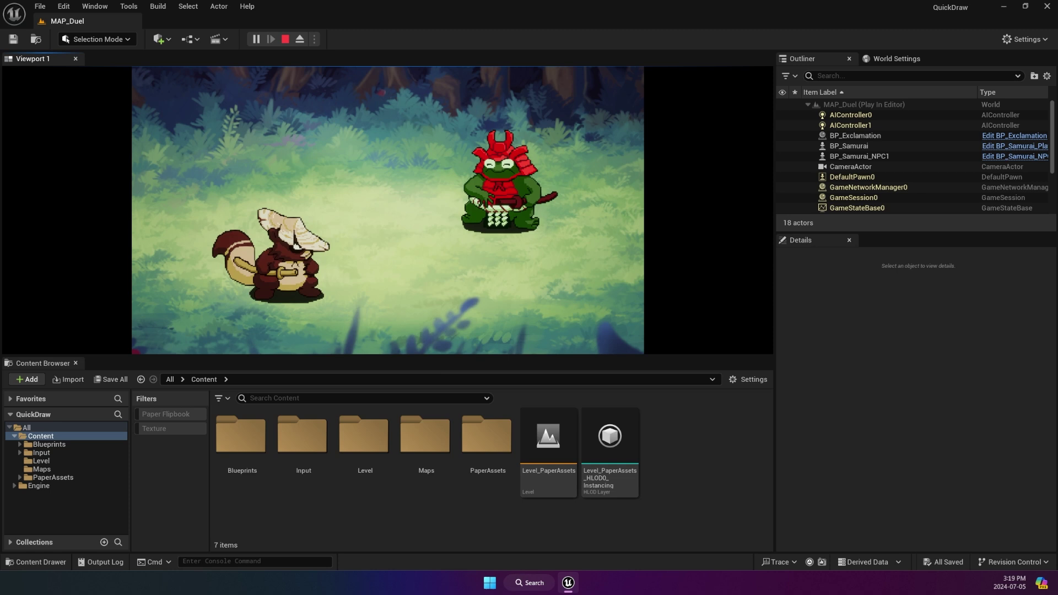
{"action": "key", "text": "space"}
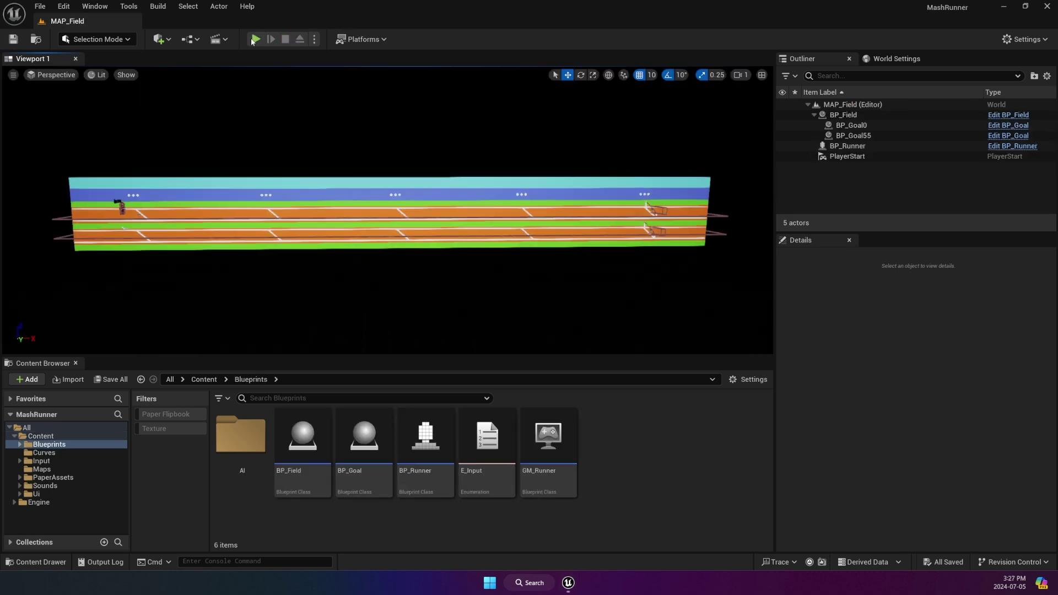
Play-test the MashRunner project's MAP_Field level, starting races and alternating the left and right run inputs to advance the runner
{"action": "left_click", "coordinate": [255, 39]}
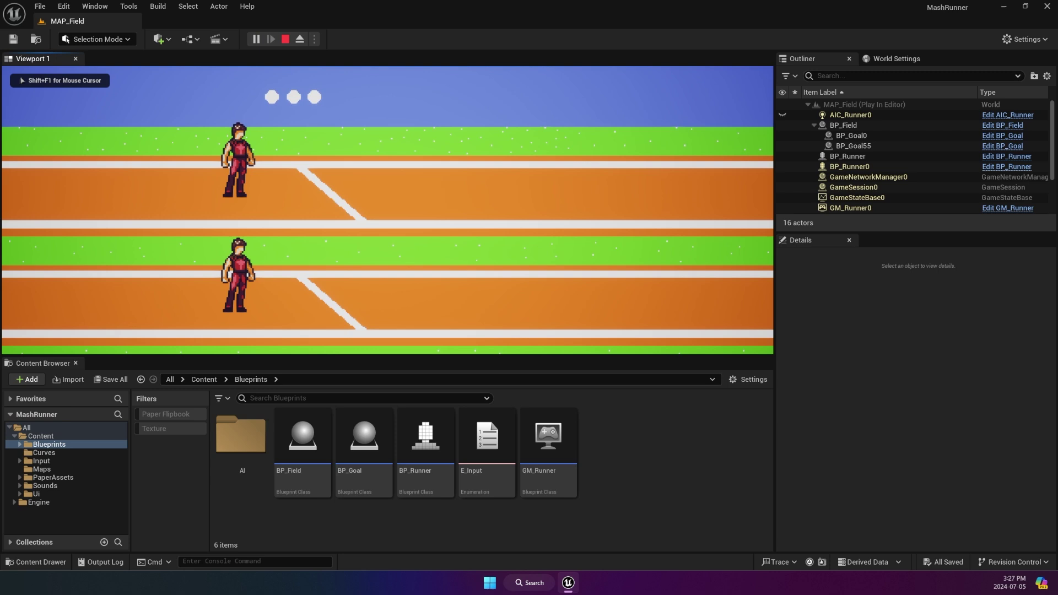
{"action": "key", "text": "space"}
{"action": "key", "text": "a"}
{"action": "key", "text": "d"}
{"action": "key", "text": "a"}
{"action": "key", "text": "d"}
{"action": "key", "text": "a"}
{"action": "key", "text": "d"}
{"action": "key", "text": "a"}
{"action": "key", "text": "d"}
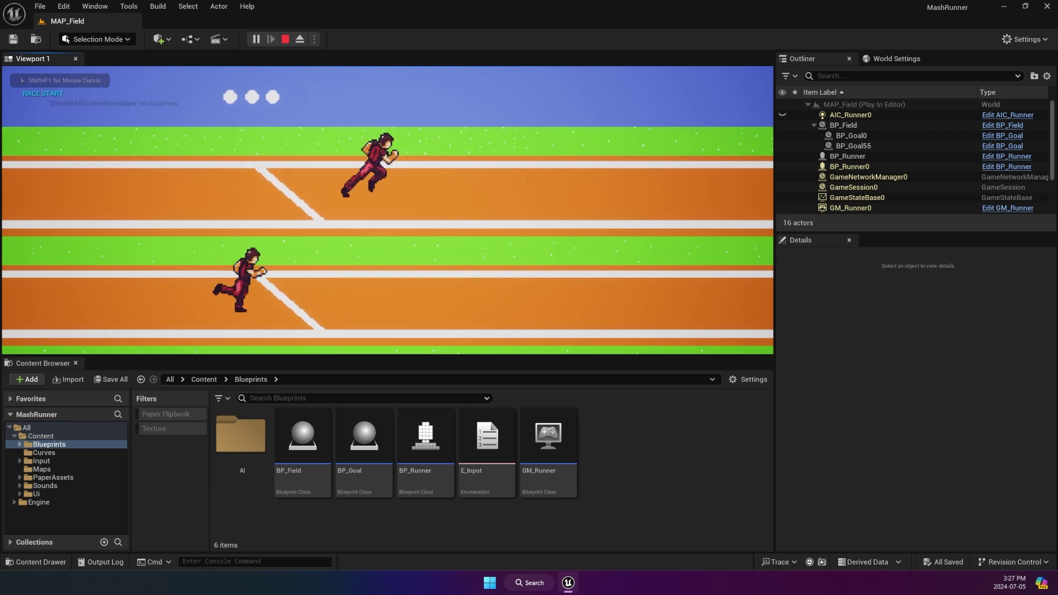
{"action": "key", "text": "a"}
{"action": "key", "text": "d"}
{"action": "key", "text": "a"}
{"action": "key", "text": "d"}
{"action": "key", "text": "a"}
{"action": "key", "text": "d"}
{"action": "key", "text": "a"}
{"action": "key", "text": "d"}
{"action": "key", "text": "a"}
{"action": "key", "text": "d"}
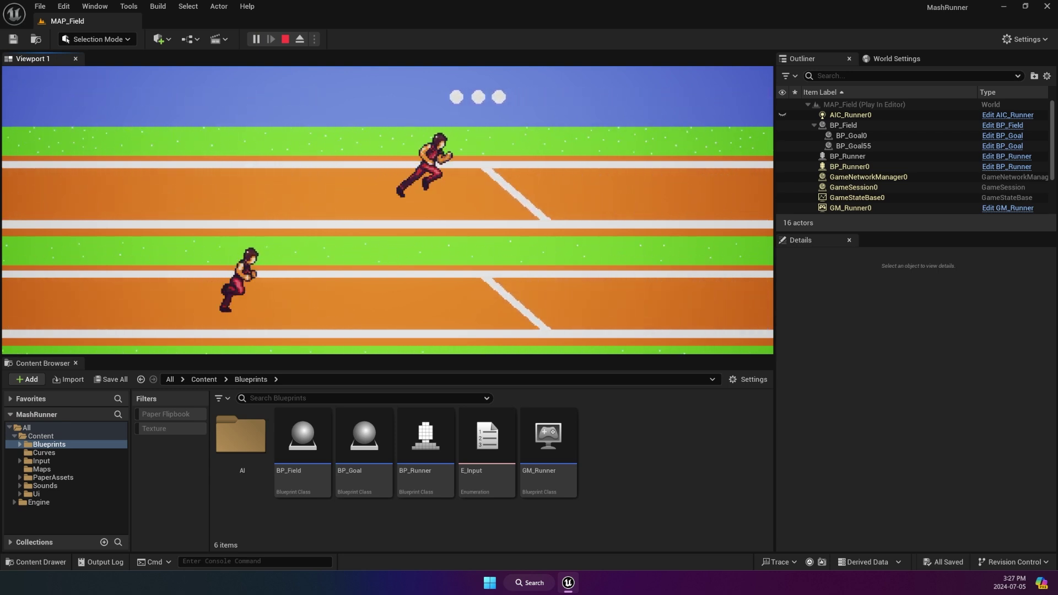
{"action": "key", "text": "a"}
{"action": "key", "text": "d"}
{"action": "key", "text": "a"}
{"action": "key", "text": "d"}
{"action": "key", "text": "a"}
{"action": "key", "text": "d"}
{"action": "key", "text": "a"}
{"action": "key", "text": "d"}
{"action": "key", "text": "a"}
{"action": "key", "text": "d"}
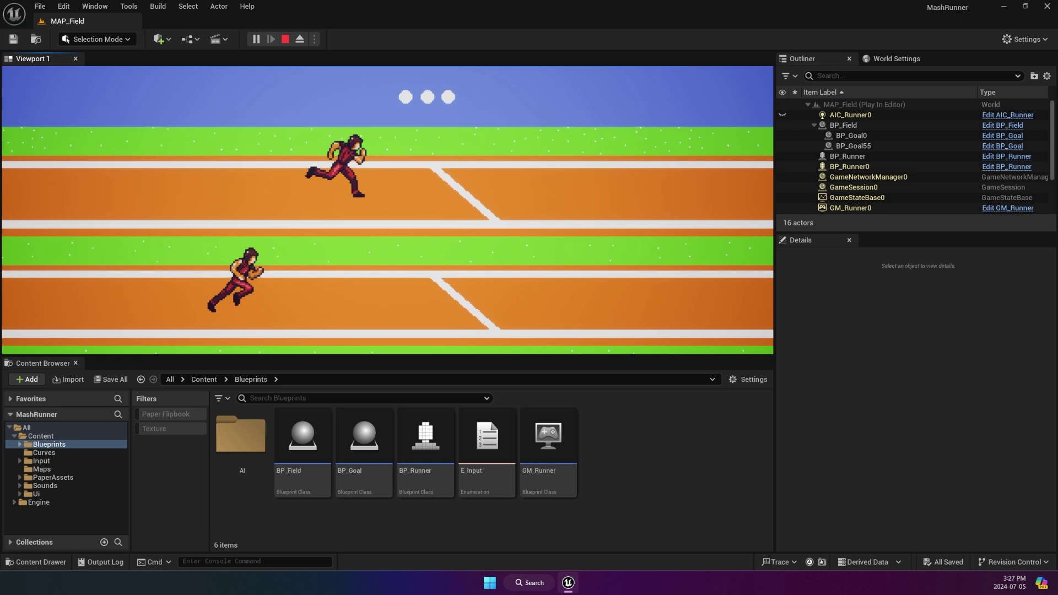
{"action": "key", "text": "d"}
{"action": "key", "text": "a"}
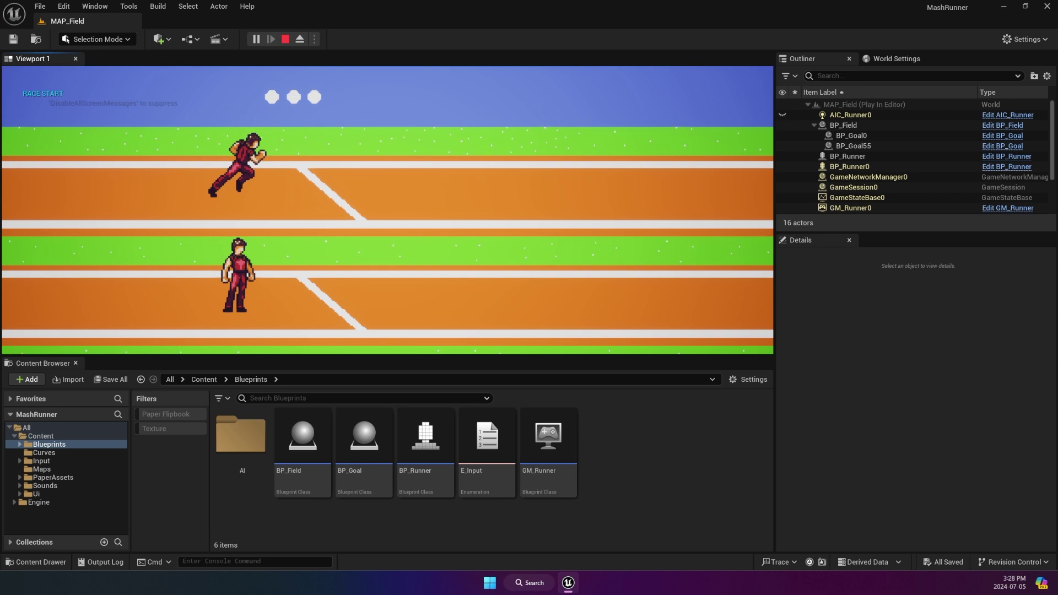
{"action": "key", "text": "a"}
{"action": "key", "text": "d"}
{"action": "key", "text": "a"}
{"action": "key", "text": "d"}
{"action": "key", "text": "a"}
{"action": "key", "text": "d"}
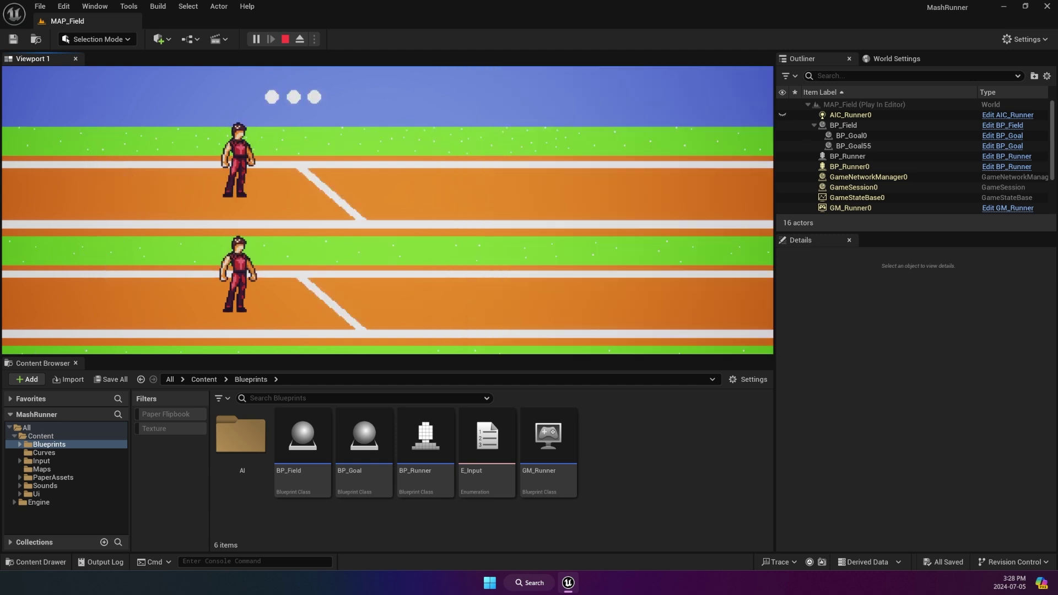
{"action": "key", "text": "a"}
{"action": "key", "text": "d"}
{"action": "key", "text": "a"}
{"action": "key", "text": "d"}
{"action": "key", "text": "a"}
{"action": "key", "text": "d"}
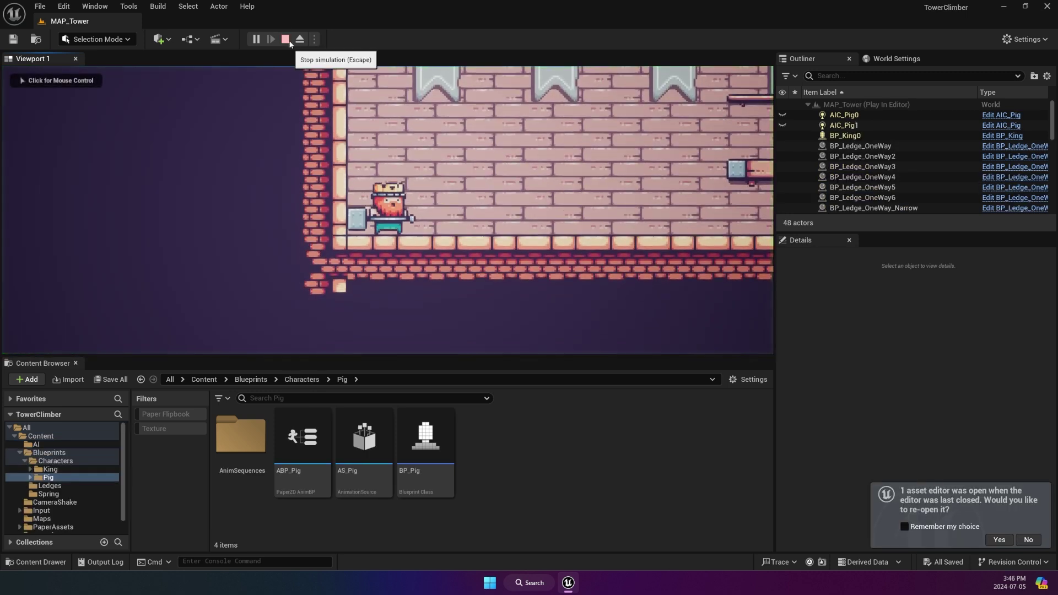
Play-test the TowerClimber project's MAP_Tower level, running the king past the pigs and jumping up through the tower, and stop the session
{"action": "key", "text": "d"}
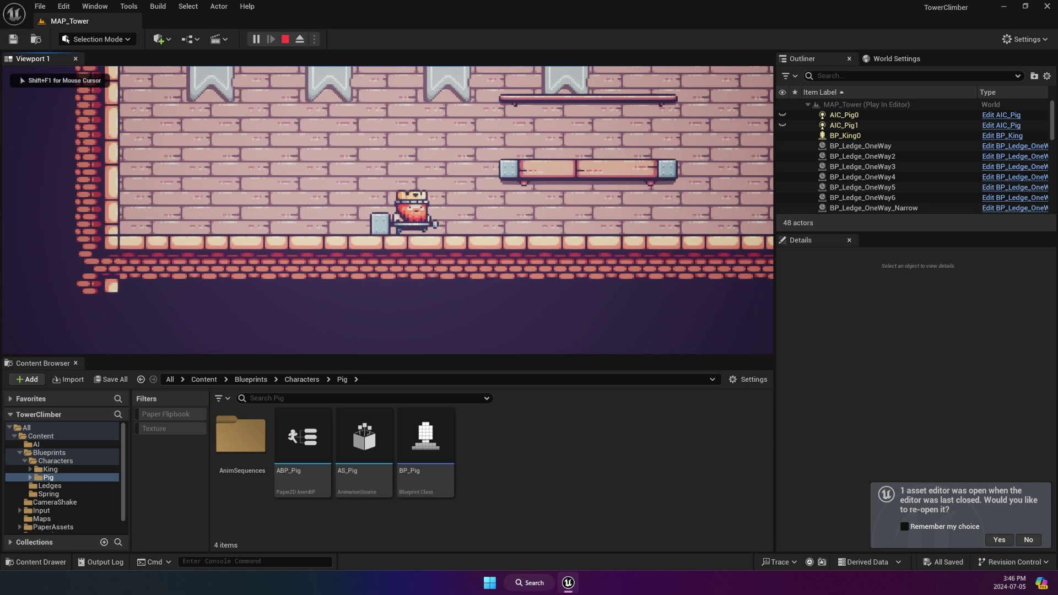
{"action": "key", "text": "a"}
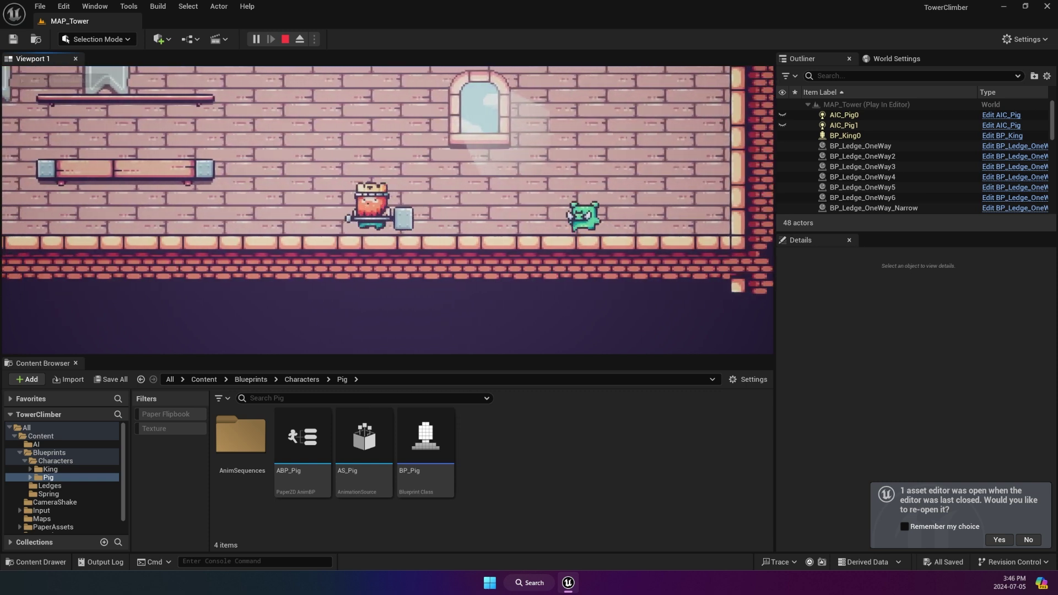
{"action": "key", "text": "d"}
{"action": "key", "text": "space"}
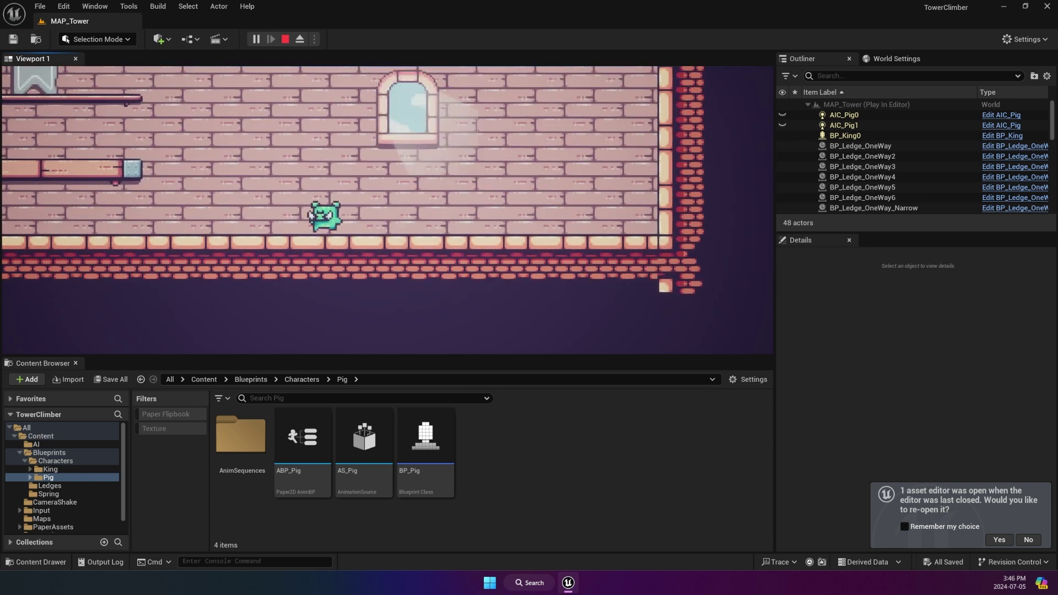
{"action": "key", "text": "Escape"}
{"action": "key", "text": "alt+p"}
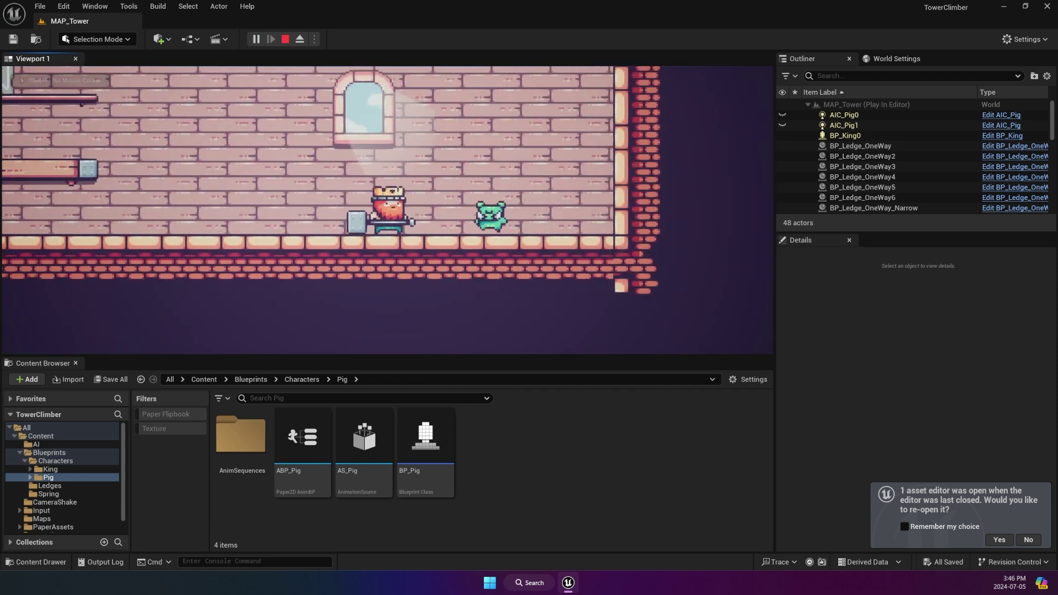
{"action": "key", "text": "a"}
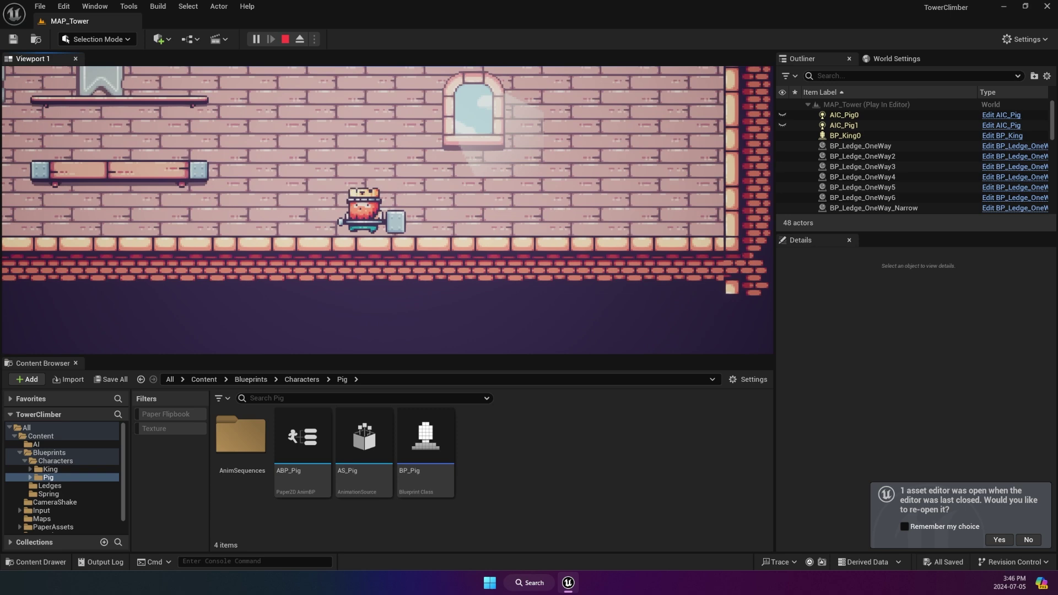
{"action": "key", "text": "space"}
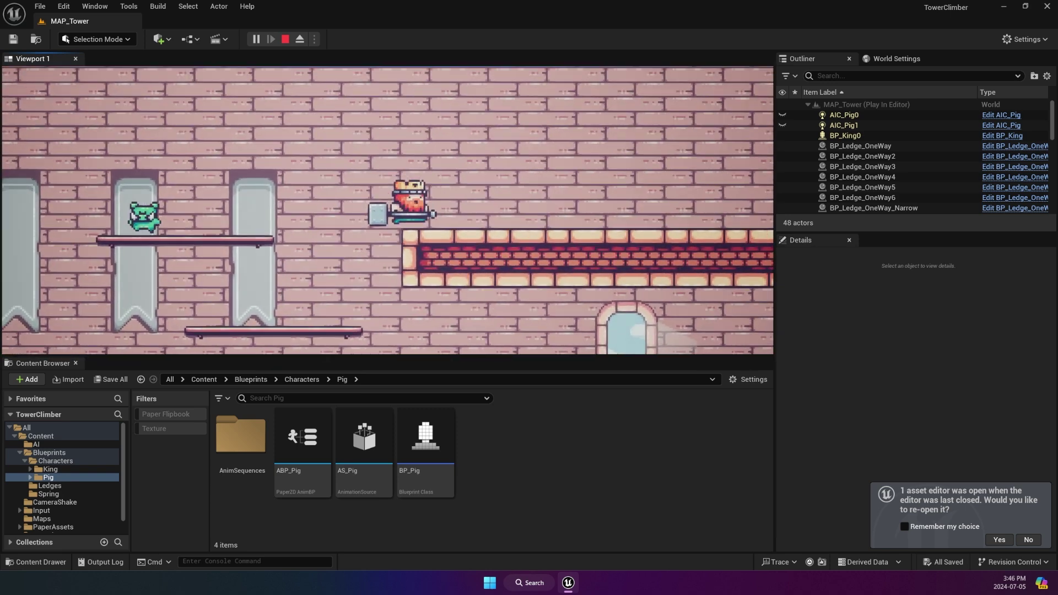
{"action": "key", "text": "d"}
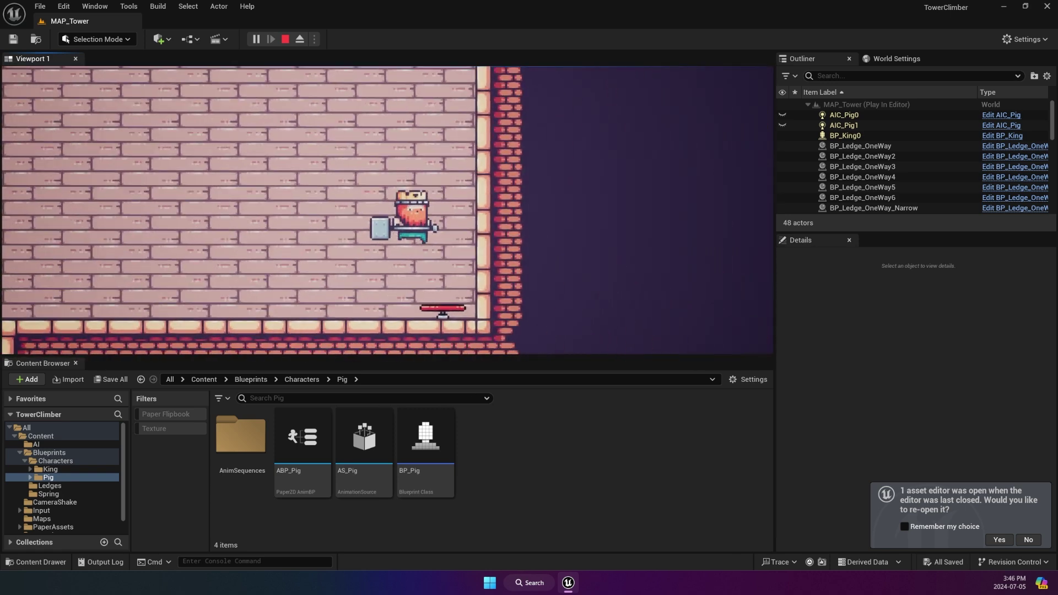
{"action": "key", "text": "d"}
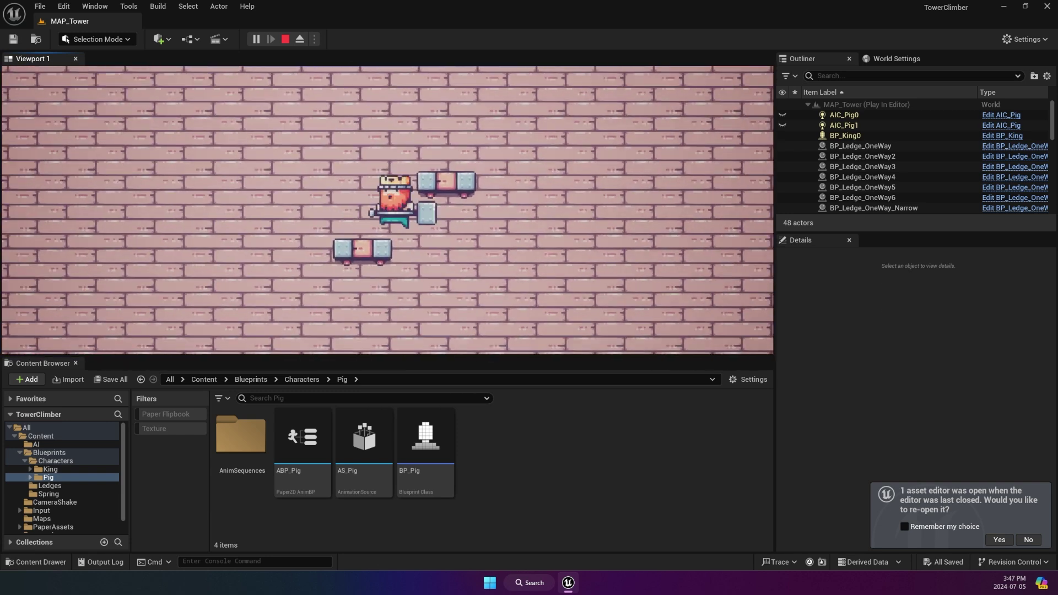
{"action": "key", "text": "Escape"}
Lower the pig above the upper one-way ledge to Z -5766 and distribute three duplicates of it over the three ledges
{"action": "right_click_drag", "start_coordinate": [388, 209], "coordinate": [402, 228]}
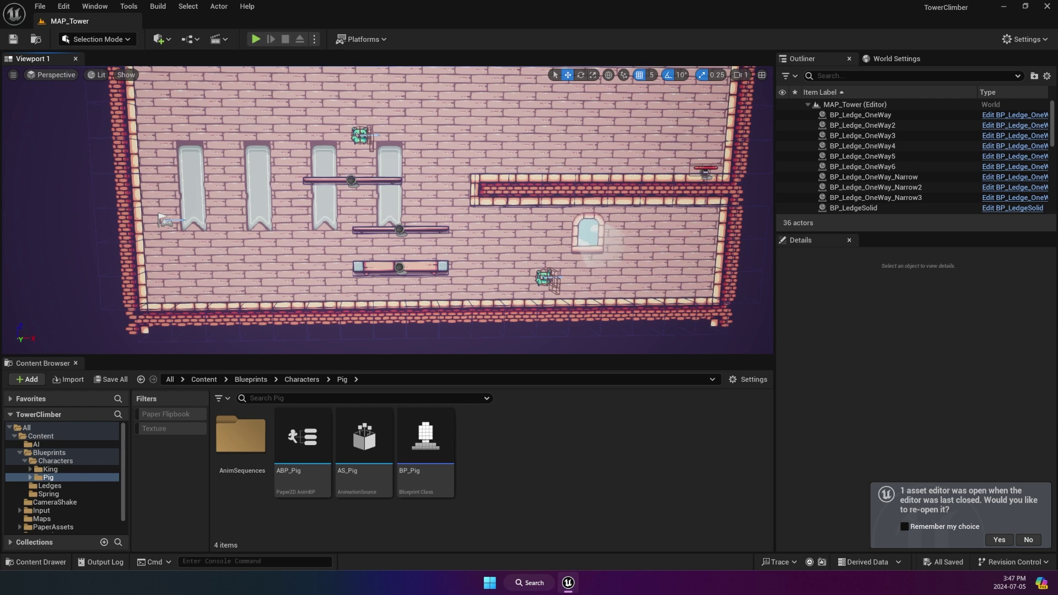
{"action": "left_click", "coordinate": [359, 134]}
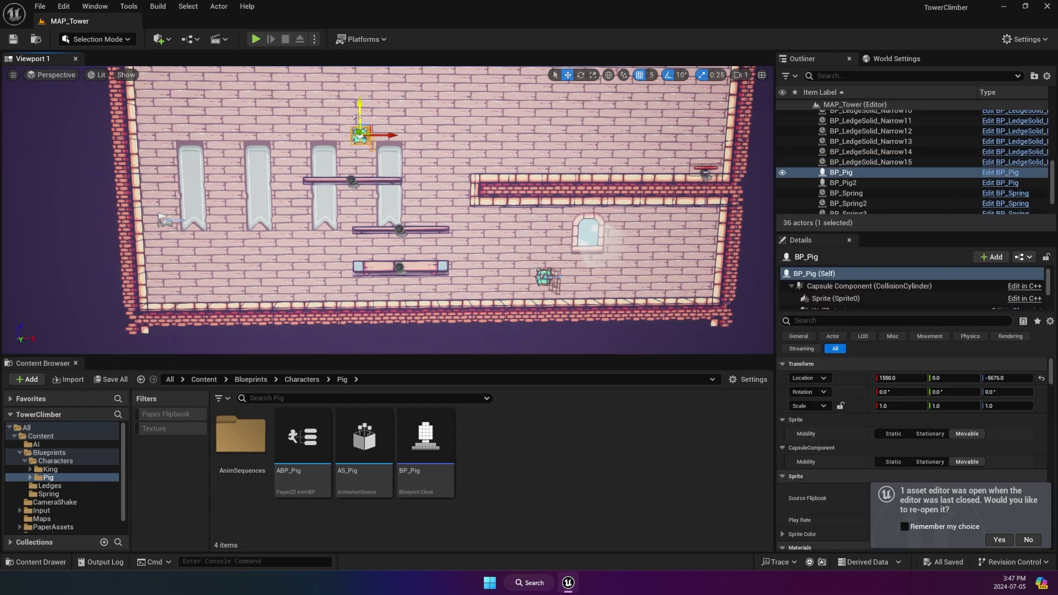
{"action": "left_click_drag", "start_coordinate": [359, 108], "coordinate": [362, 122]}
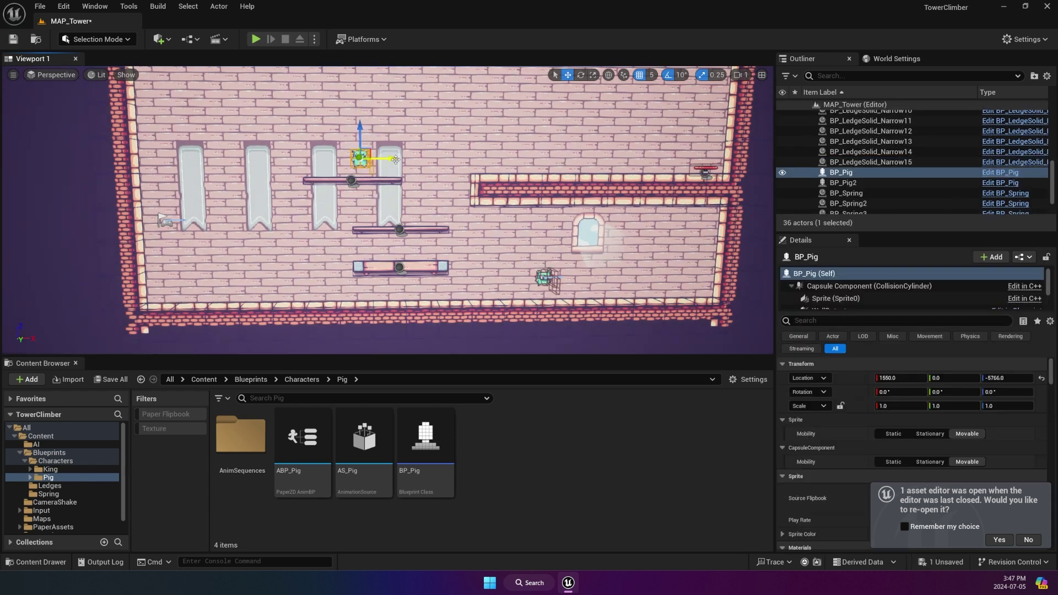
{"action": "key", "text": "ctrl+d"}
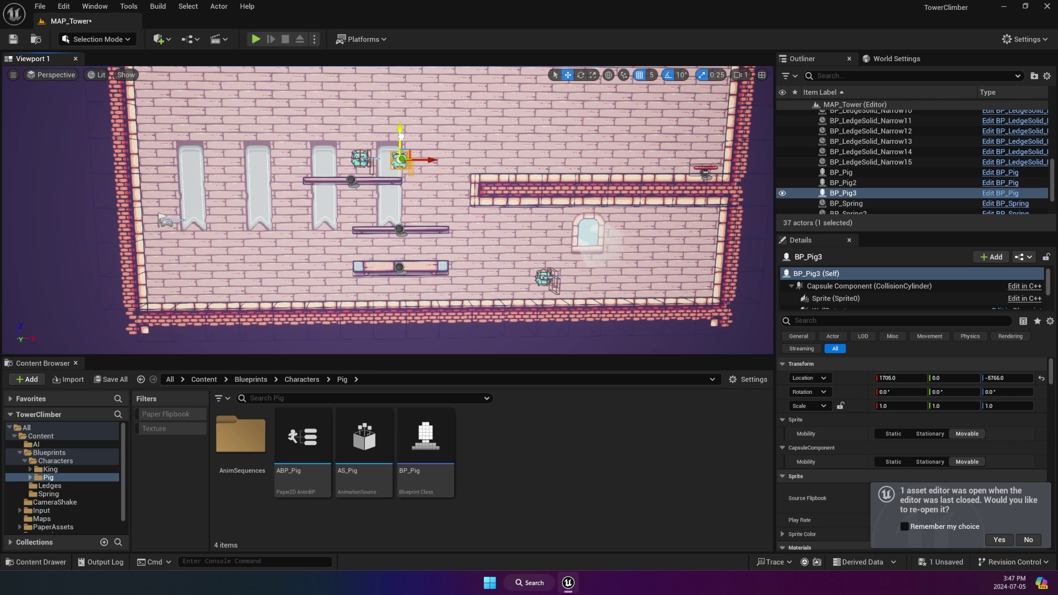
{"action": "left_click_drag", "start_coordinate": [400, 135], "coordinate": [417, 159]}
{"action": "key", "text": "ctrl+d"}
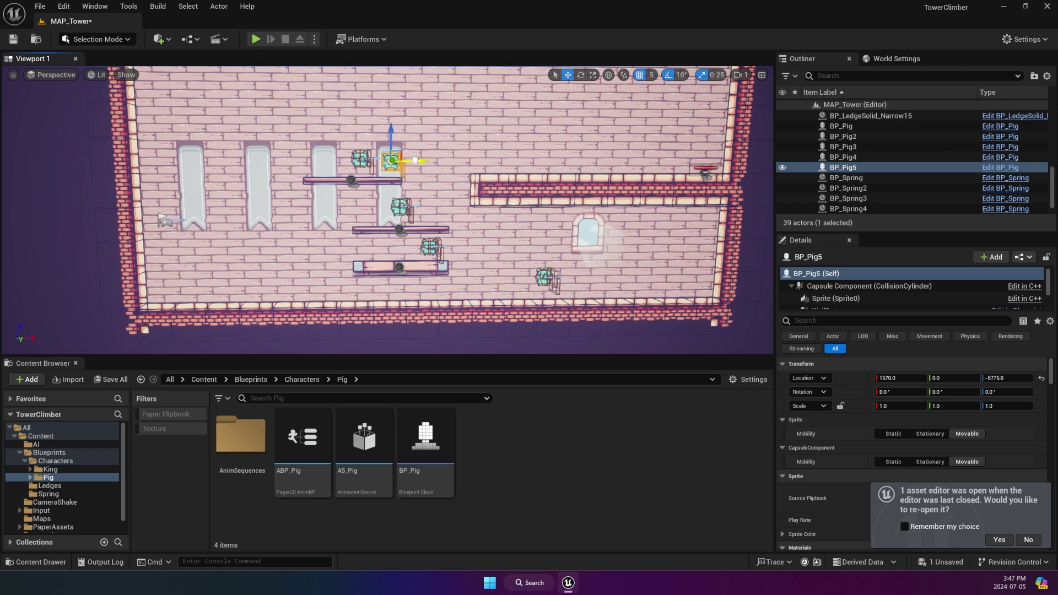
Simulate the level to watch the duplicated pigs patrol their ledges, and stop the simulation
{"action": "left_click", "coordinate": [314, 39]}
{"action": "left_click", "coordinate": [367, 138]}
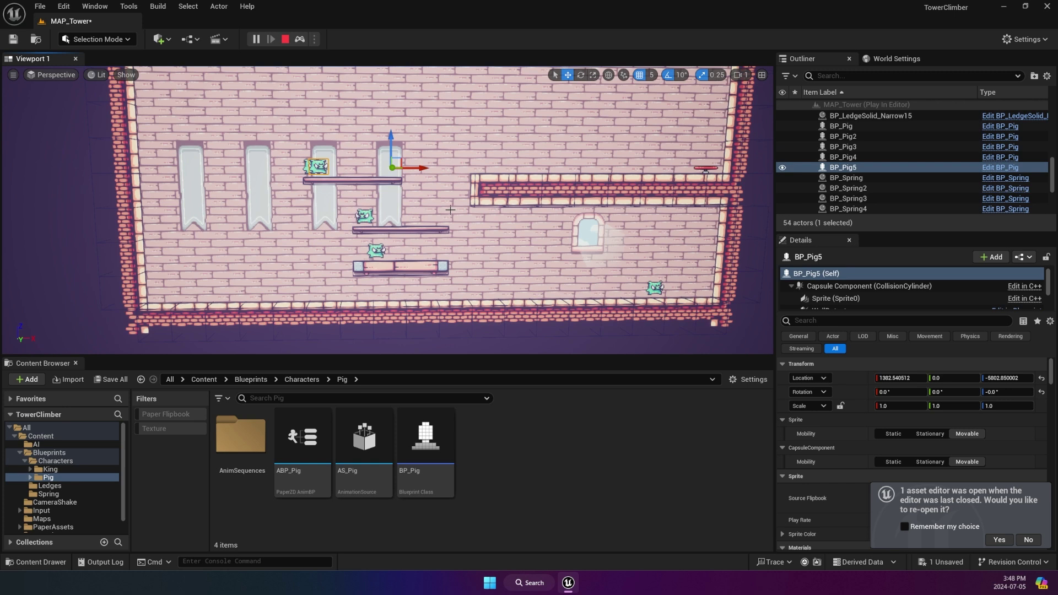
{"action": "left_click", "coordinate": [285, 39]}
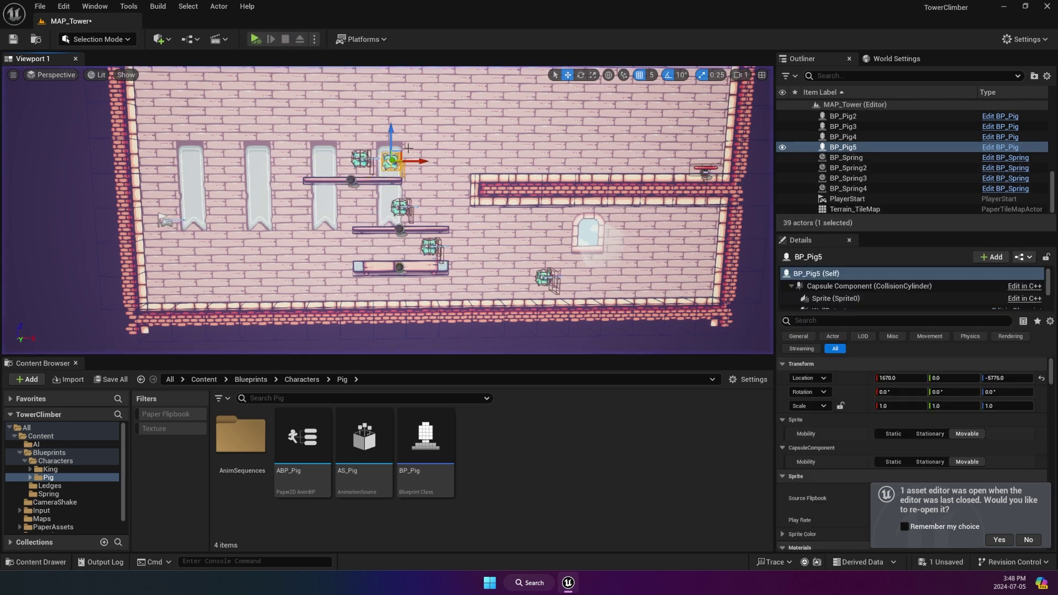
Move the original pig on the upper ledge to X 1510 and simulate the level again
{"action": "left_click", "coordinate": [368, 159]}
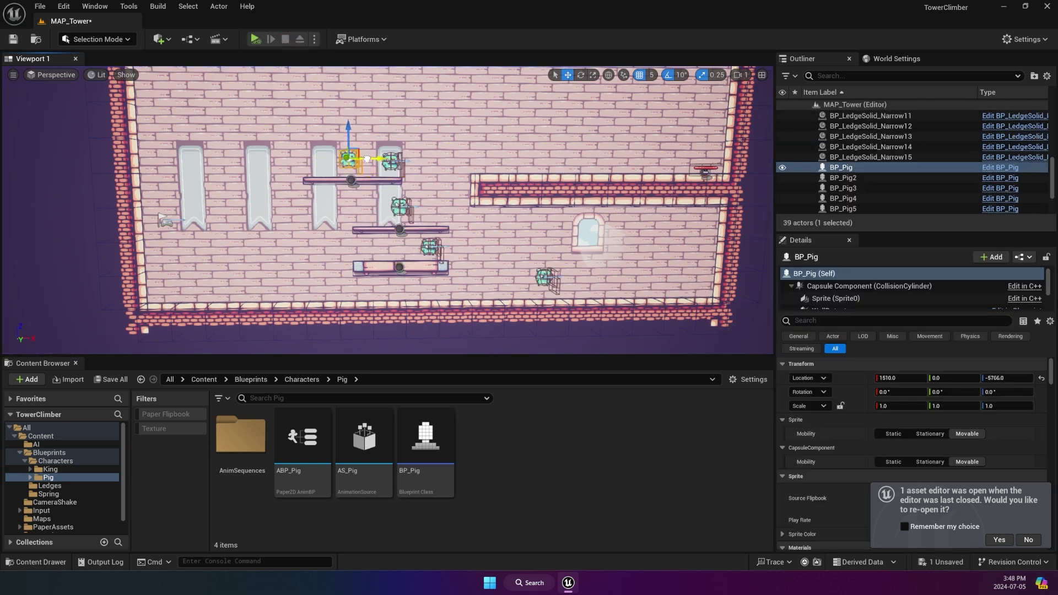
{"action": "left_click", "coordinate": [256, 39]}
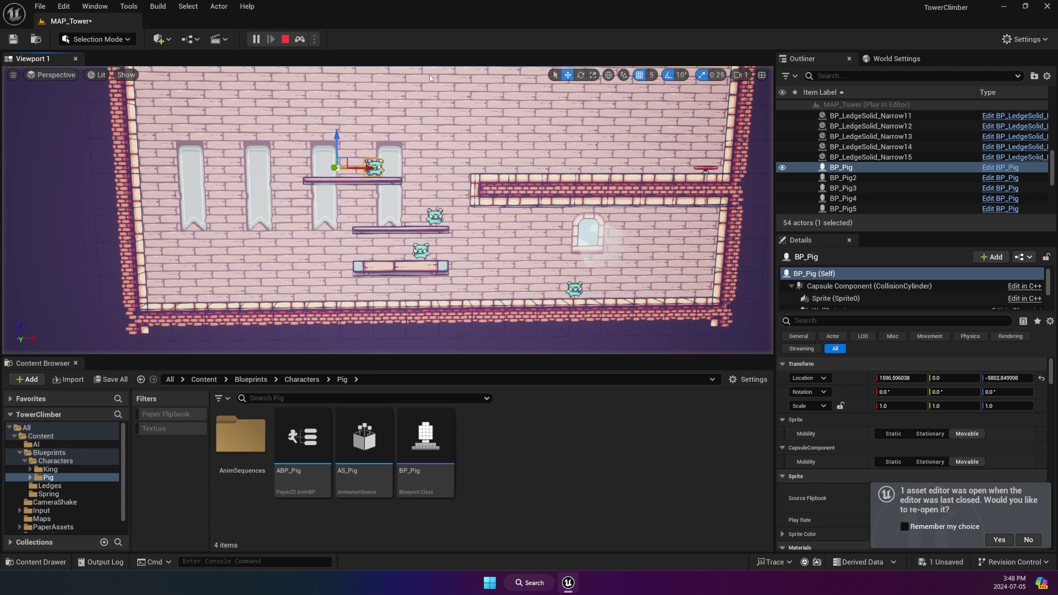
{"action": "left_click", "coordinate": [520, 155]}
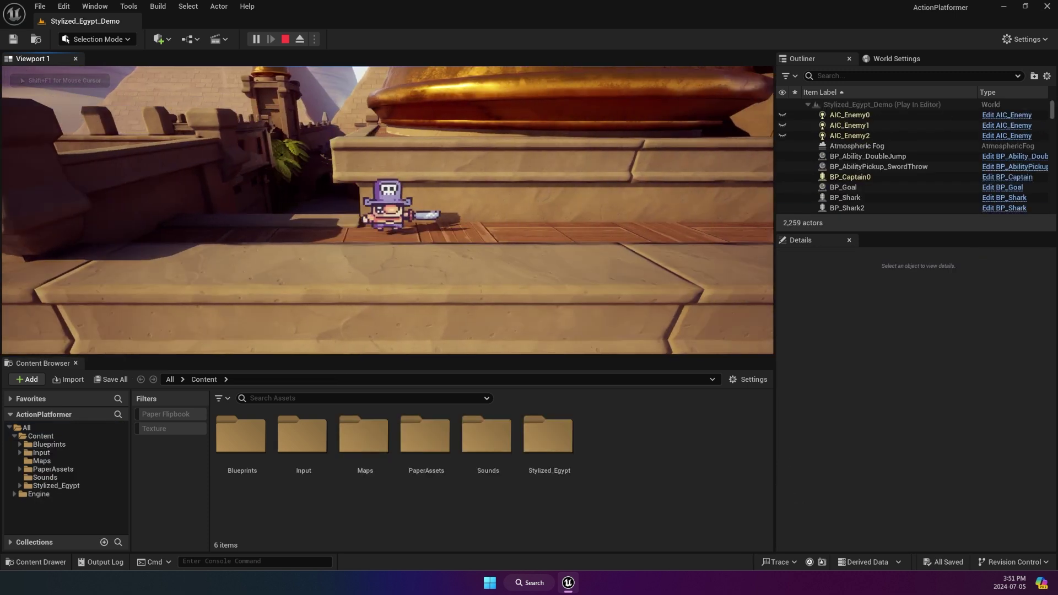
In the ActionPlatformer project, play-test the Stylized_Egypt_Demo level and fight the first shark with the captain's sword attacks
{"action": "key", "text": "f"}
{"action": "key", "text": "d"}
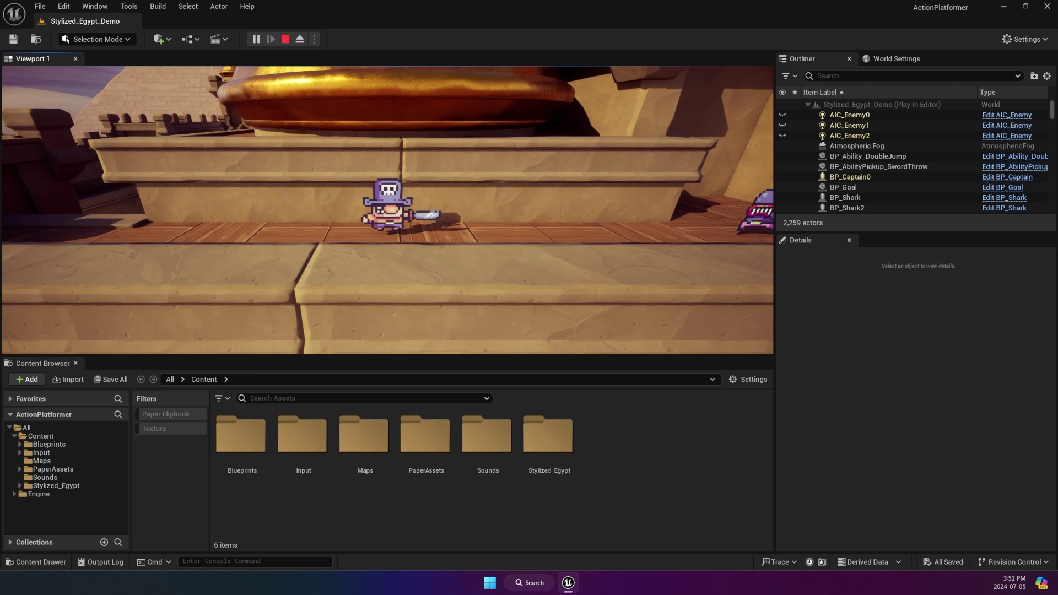
{"action": "key", "text": "j"}
{"action": "key", "text": "d"}
{"action": "key", "text": "a"}
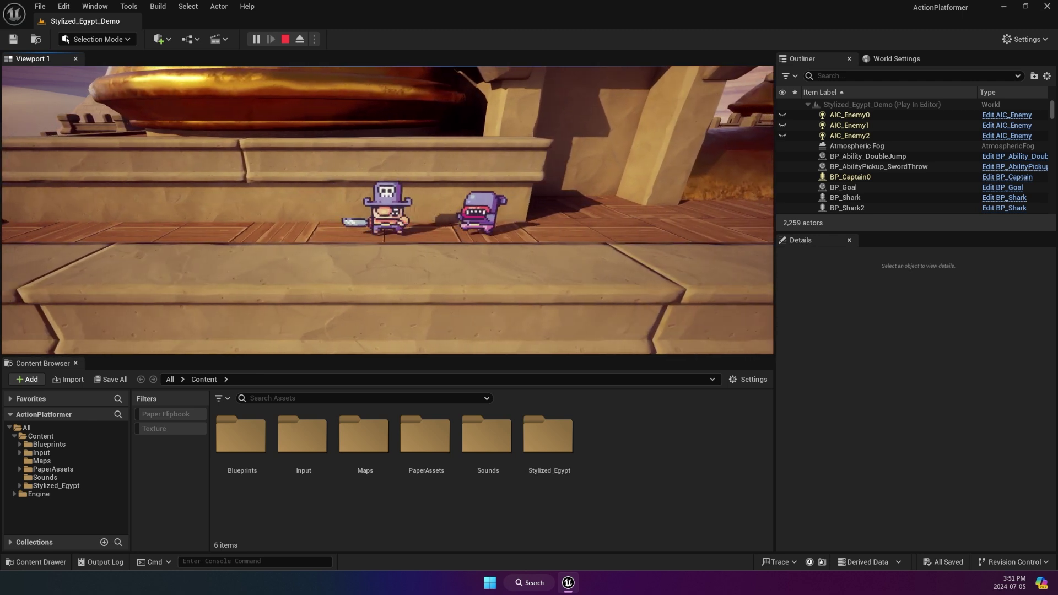
{"action": "key", "text": "d"}
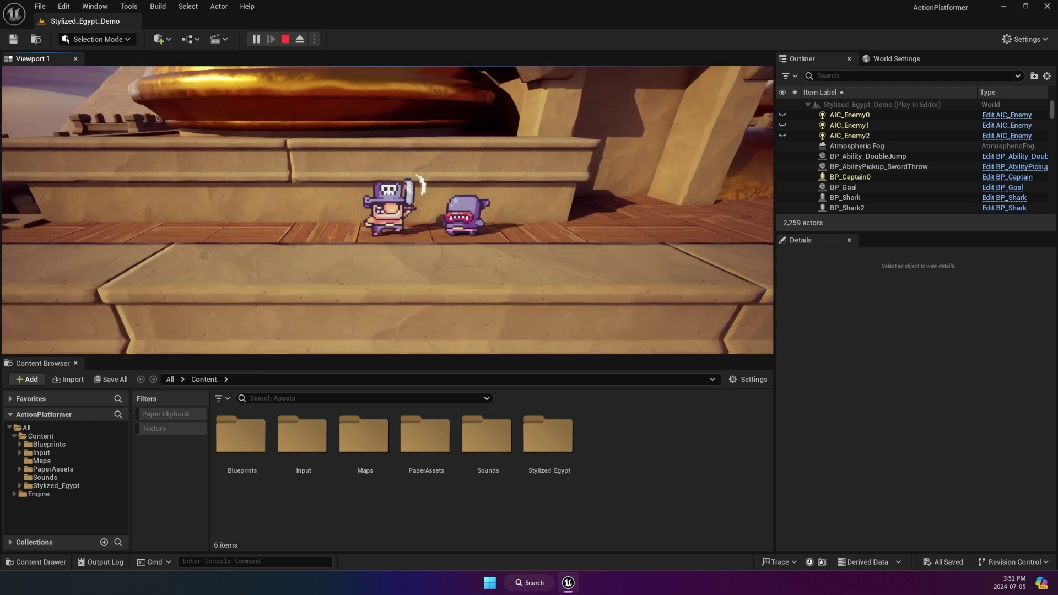
{"action": "key", "text": "j"}
{"action": "key", "text": "d"}
{"action": "key", "text": "j"}
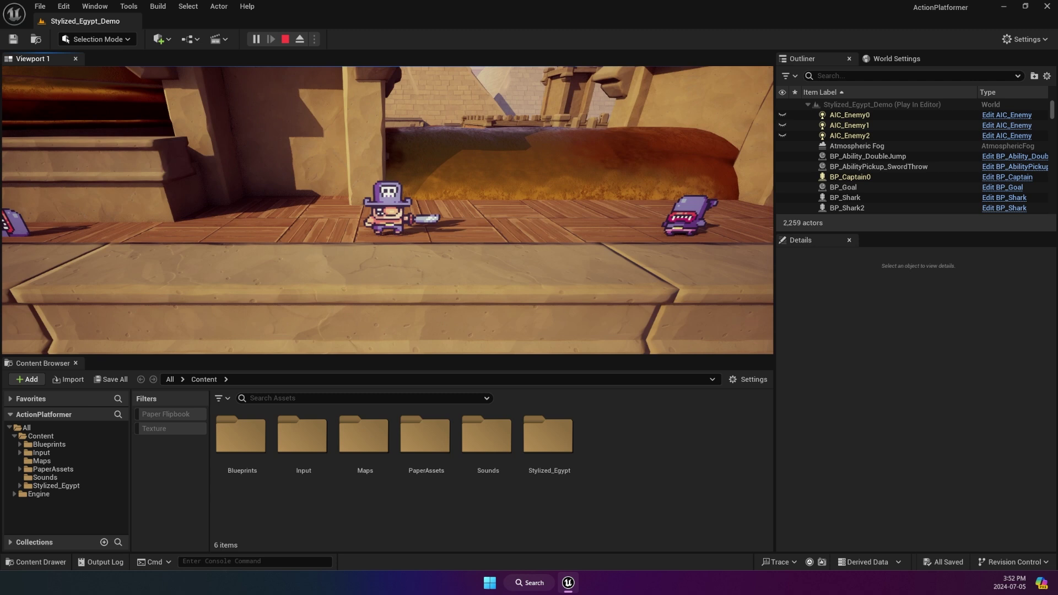
Attack the next two sharks on the wooden walkway and collect the green sword-throw pickup beside the crates
{"action": "key", "text": "d"}
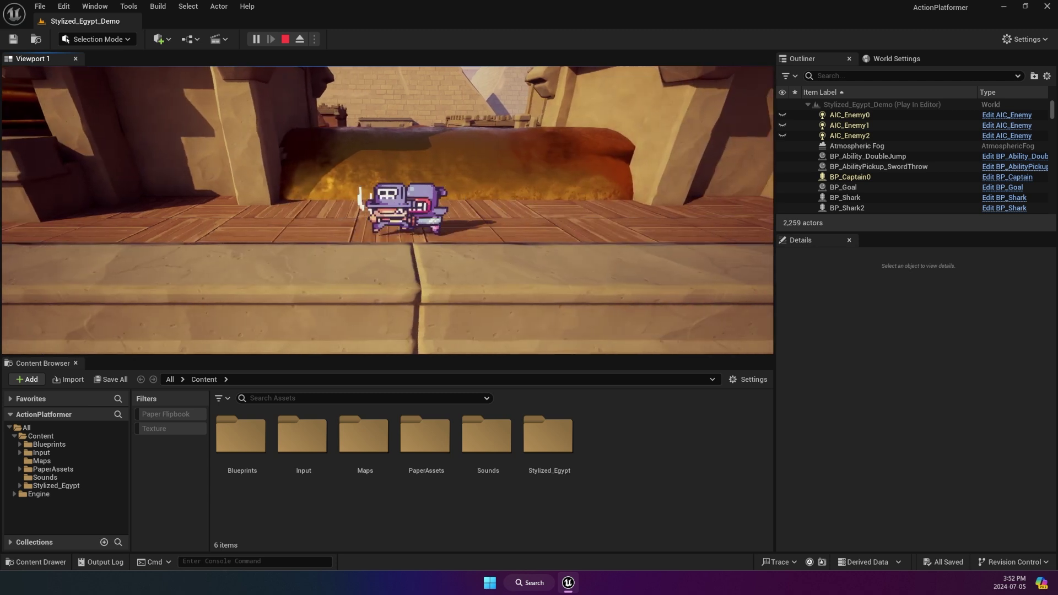
{"action": "key", "text": "a"}
{"action": "key", "text": "j"}
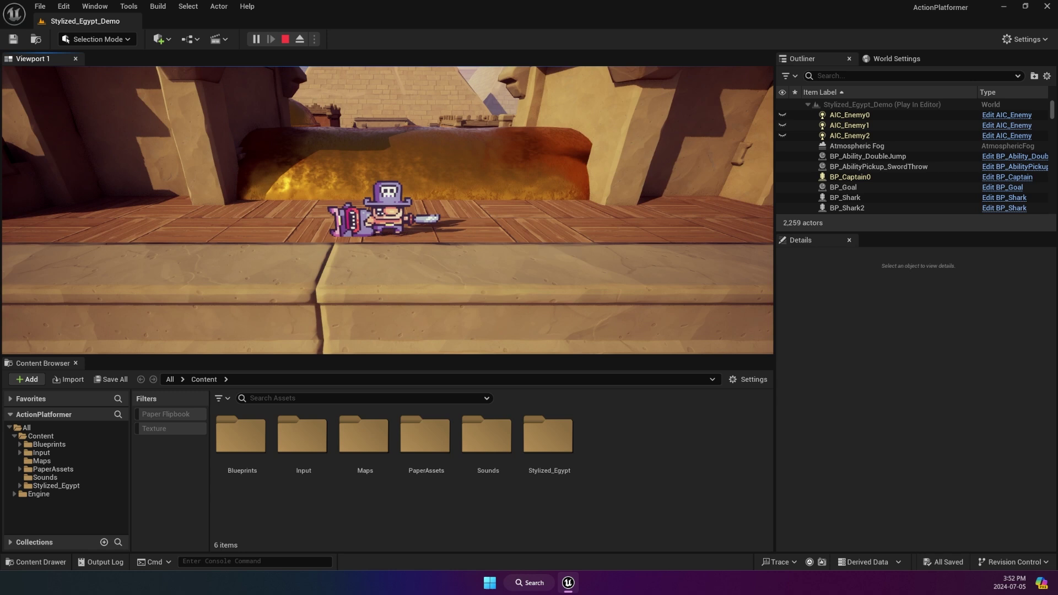
{"action": "key", "text": "d"}
{"action": "key", "text": "j"}
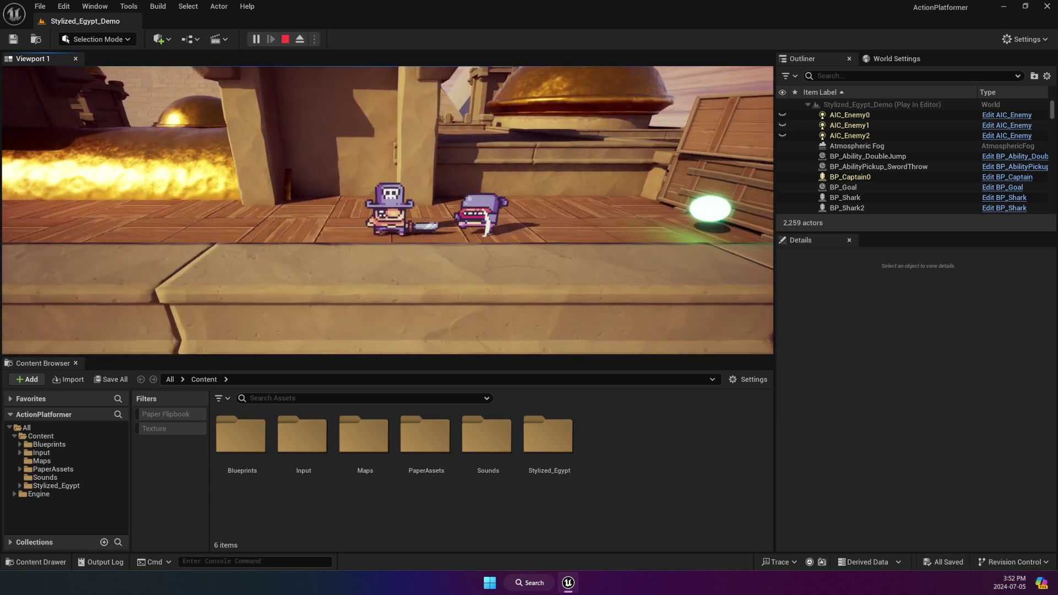
{"action": "key", "text": "d"}
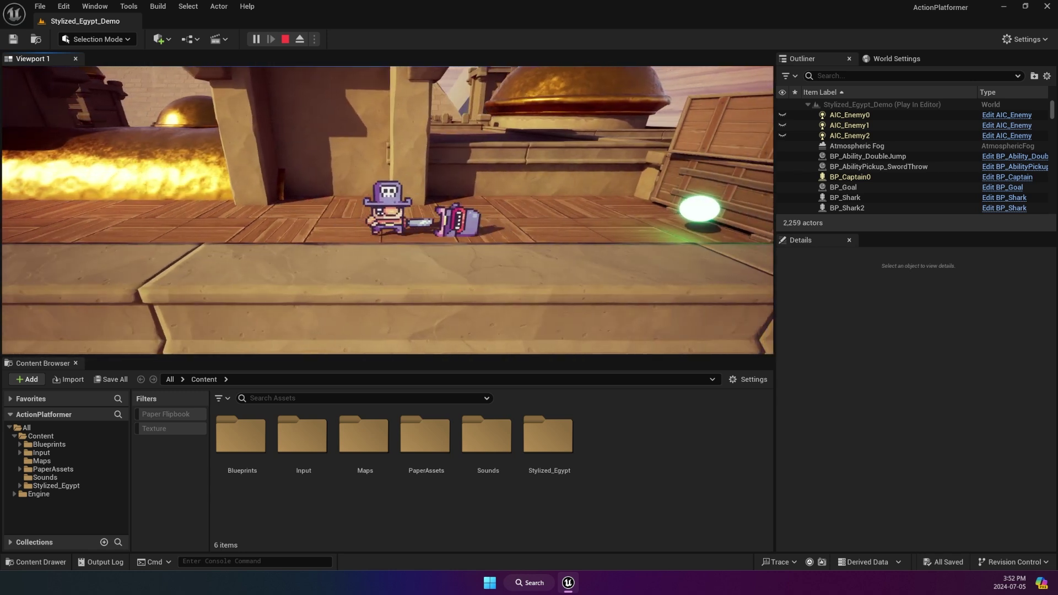
{"action": "key", "text": "j"}
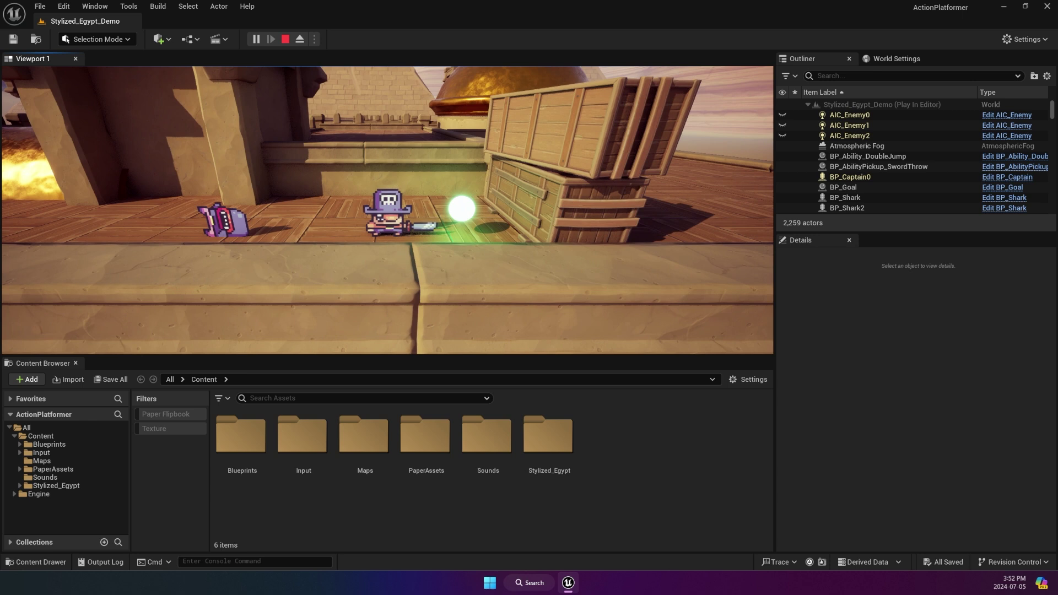
{"action": "key", "text": "d"}
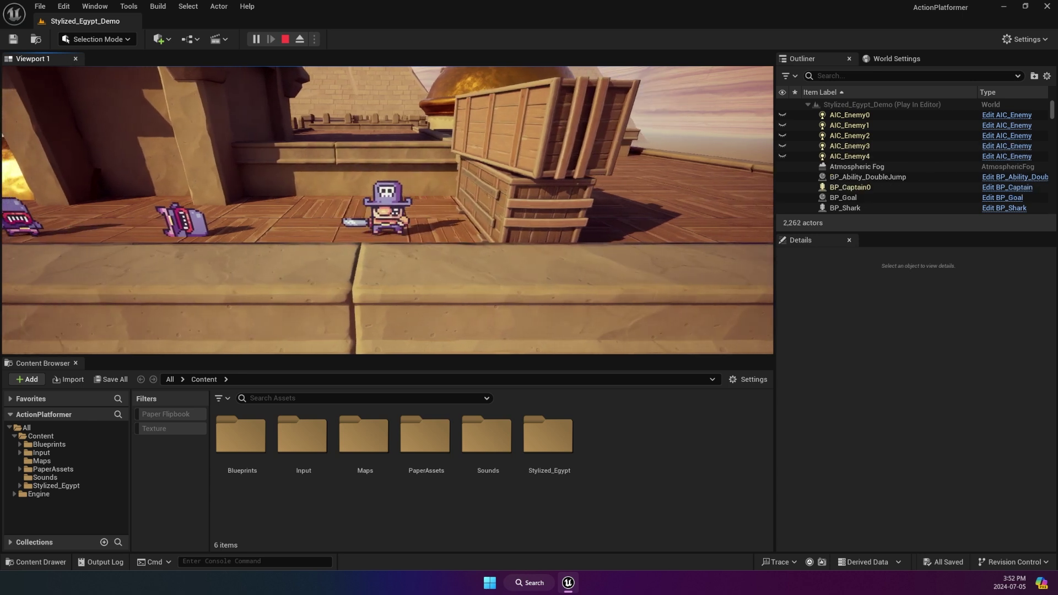
Collect the red double-jump pickup with the captain and leap across the gap toward the golden dome
{"action": "key", "text": "a"}
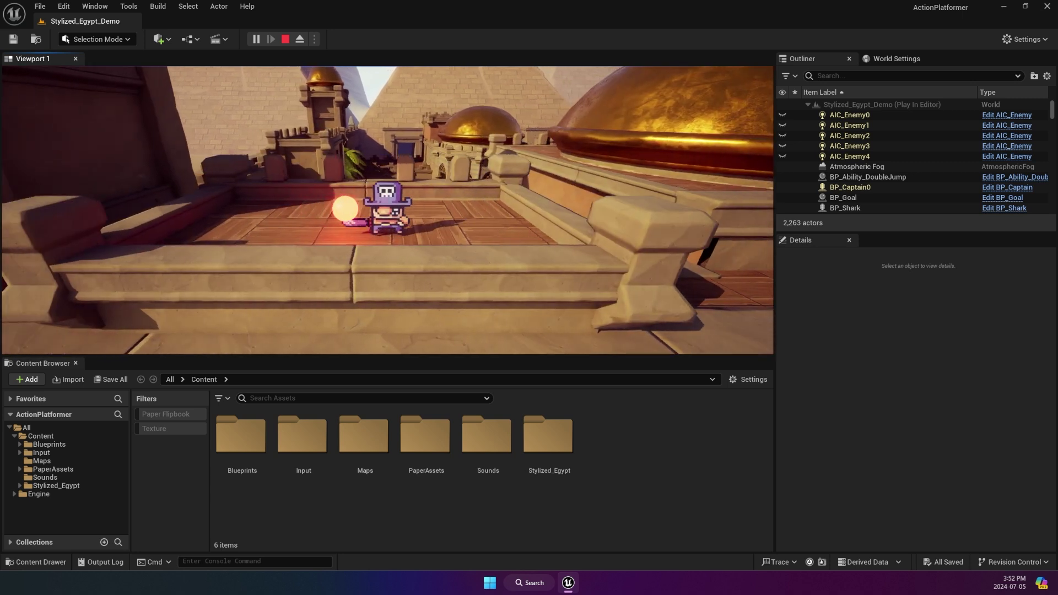
{"action": "key", "text": "d"}
{"action": "key", "text": "space"}
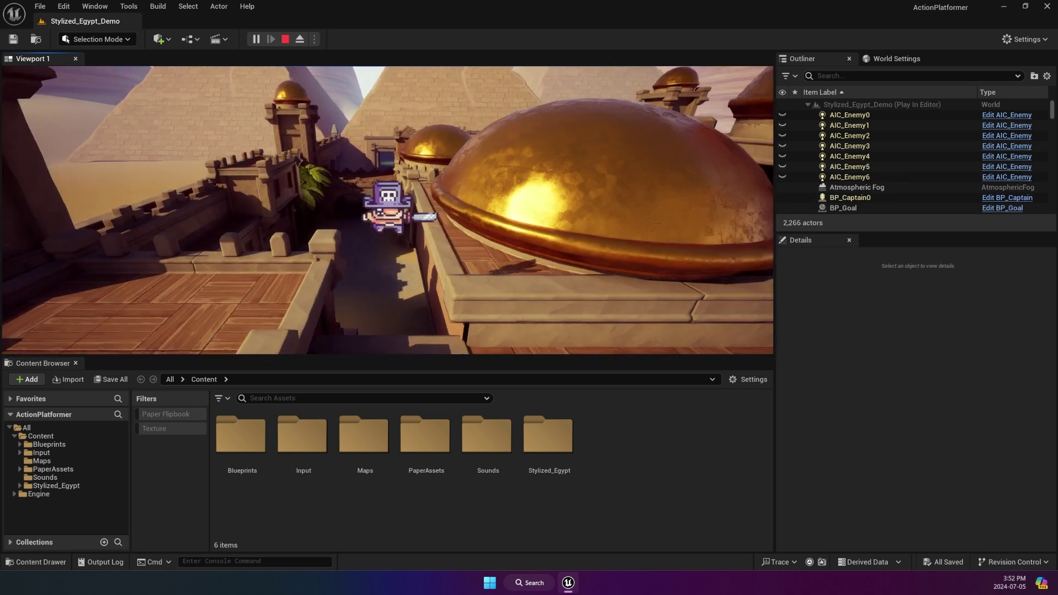